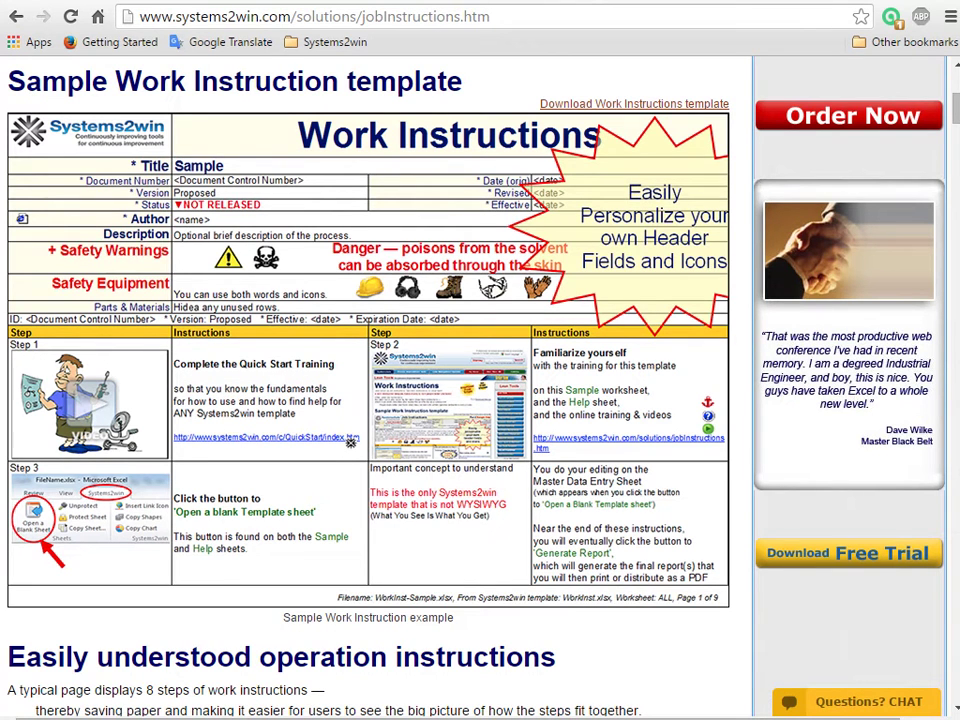
- Scroll the Systems2win Job Instructions page down to 'Why and When to use Job Instructions'
scroll(350, 443, "down", 5)
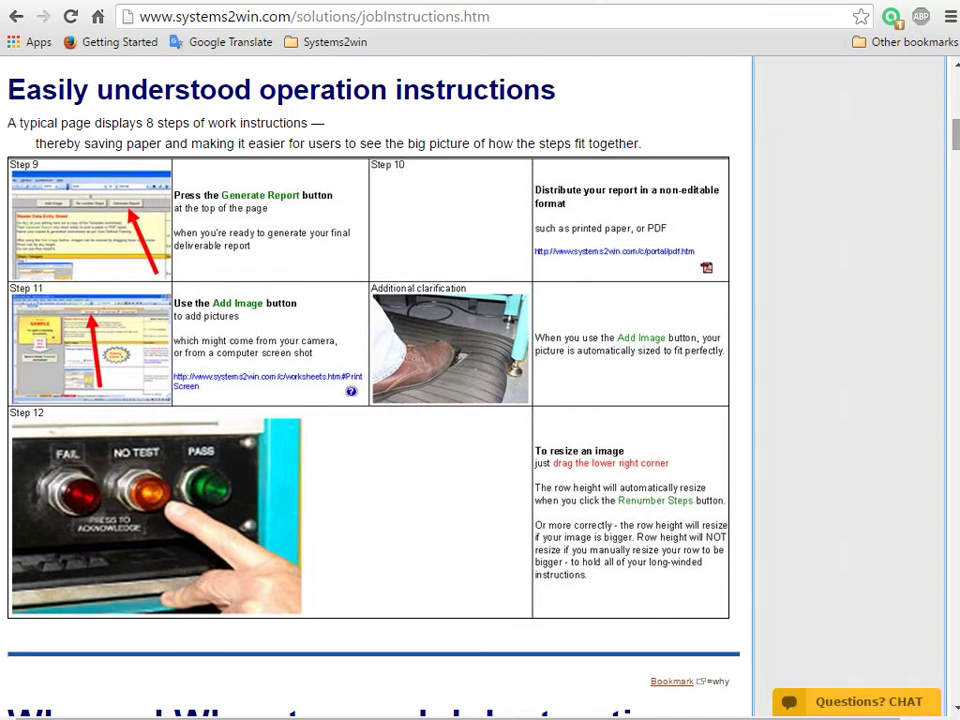
scroll(375, 390, "down", 6)
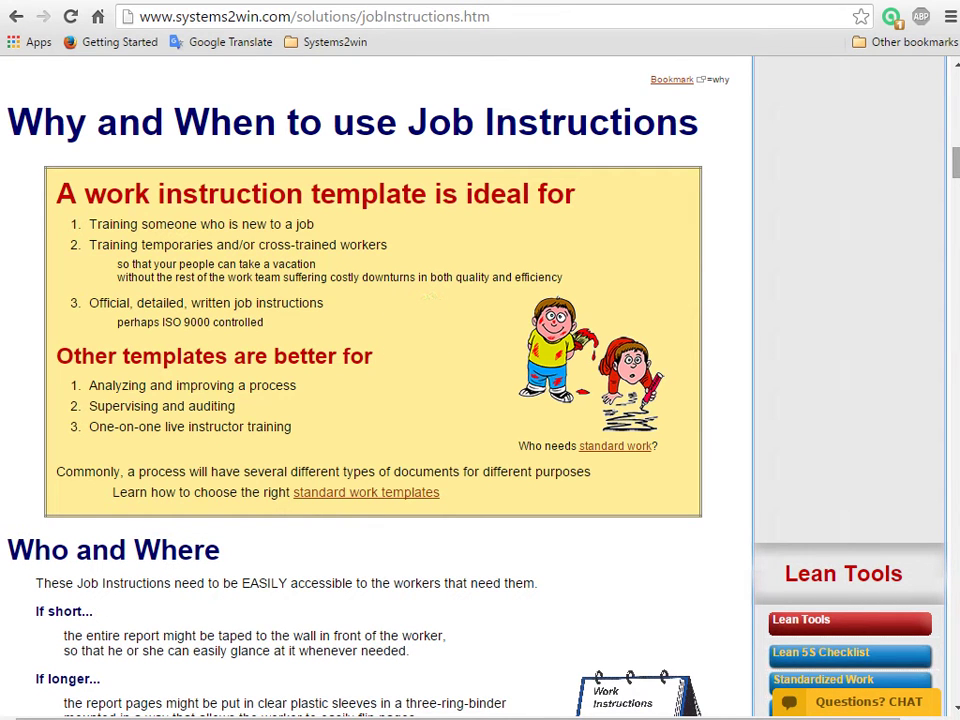
- Scroll through the rest of the page, then bring up the Excel template's Help sheet
scroll(955, 165, "down", 1)
mouse_move(955, 165)
left_mouse_down()
mouse_move(955, 188)
mouse_move(955, 180)
left_mouse_up()
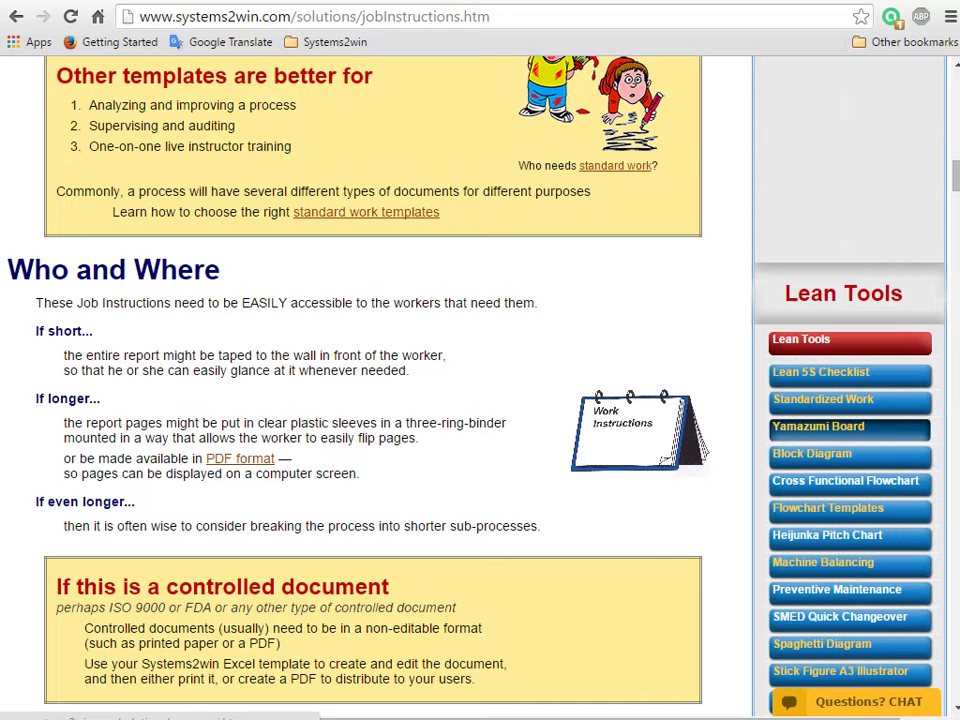
scroll(370, 380, "down", 15)
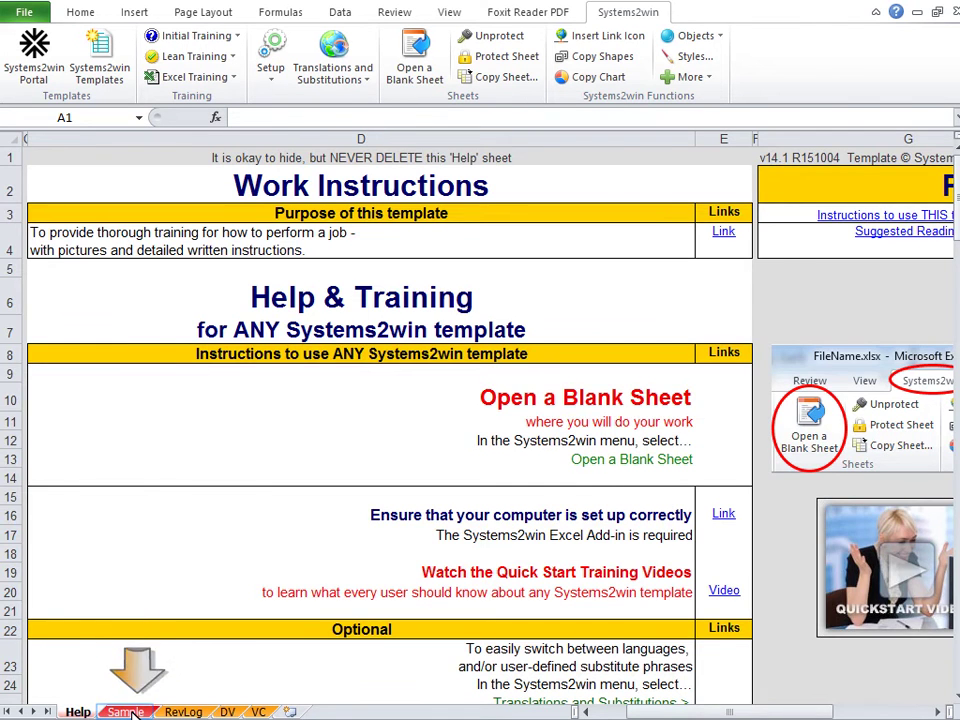
- Switch to the Sample sheet showing the example Master Data Entry Sheet
left_click(127, 712)
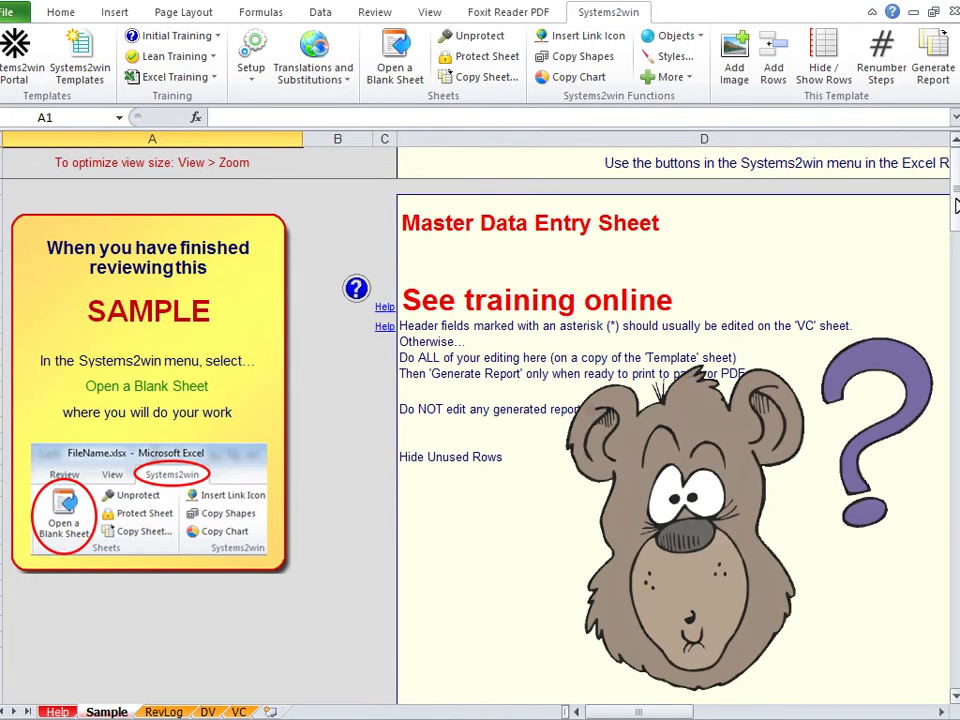
mouse_move(953, 225)
left_mouse_down()
mouse_move(952, 298)
mouse_move(949, 200)
left_mouse_up()
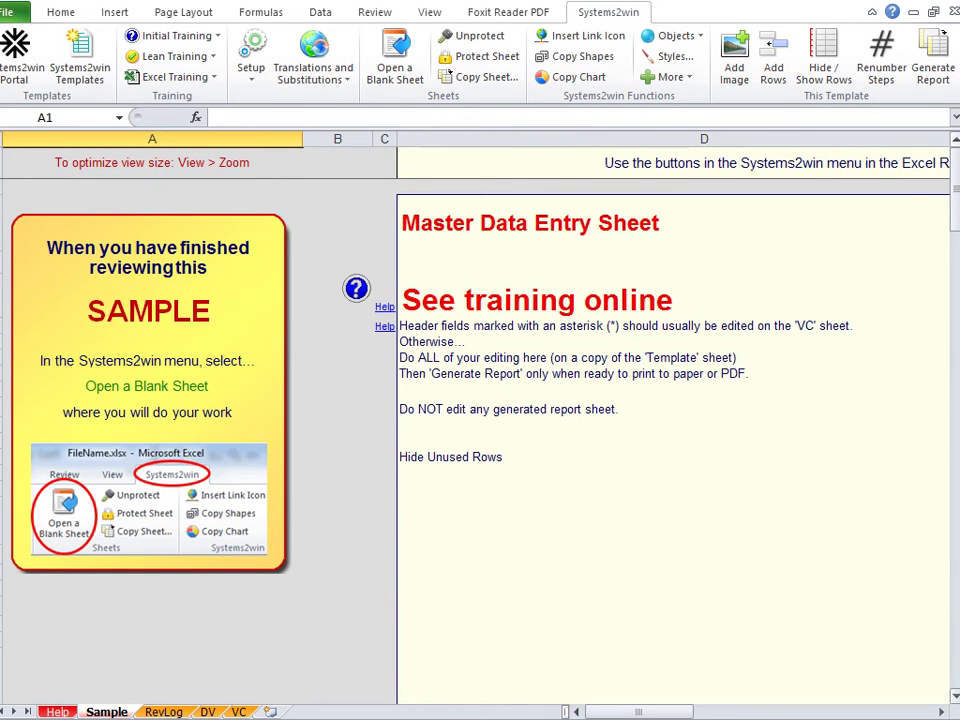
left_click_drag(611, 712, 648, 712)
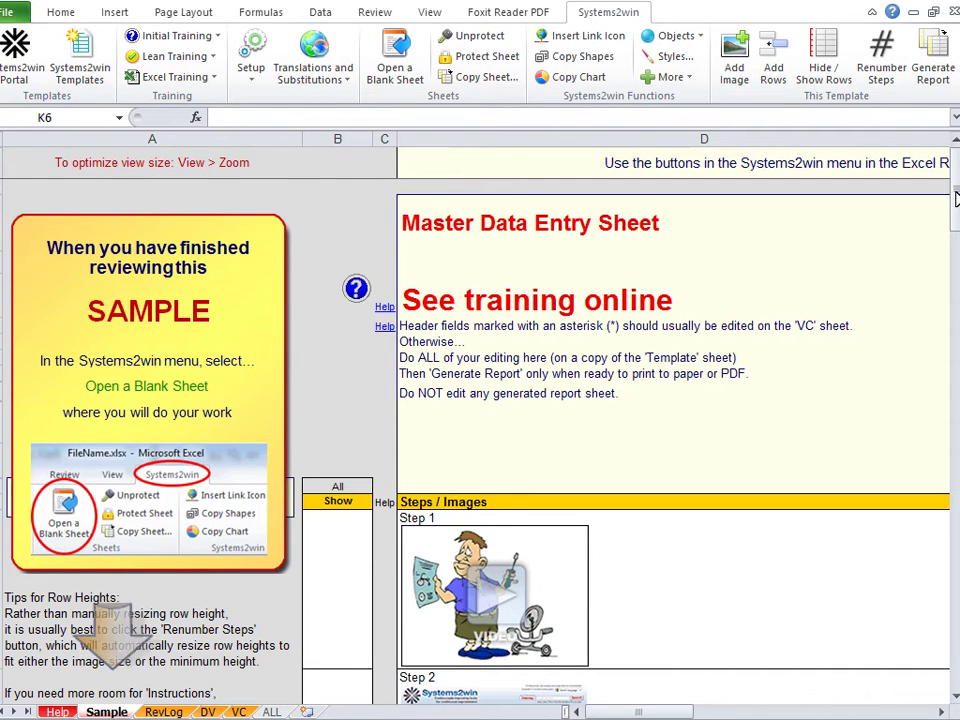
scroll(955, 200, "down", 3)
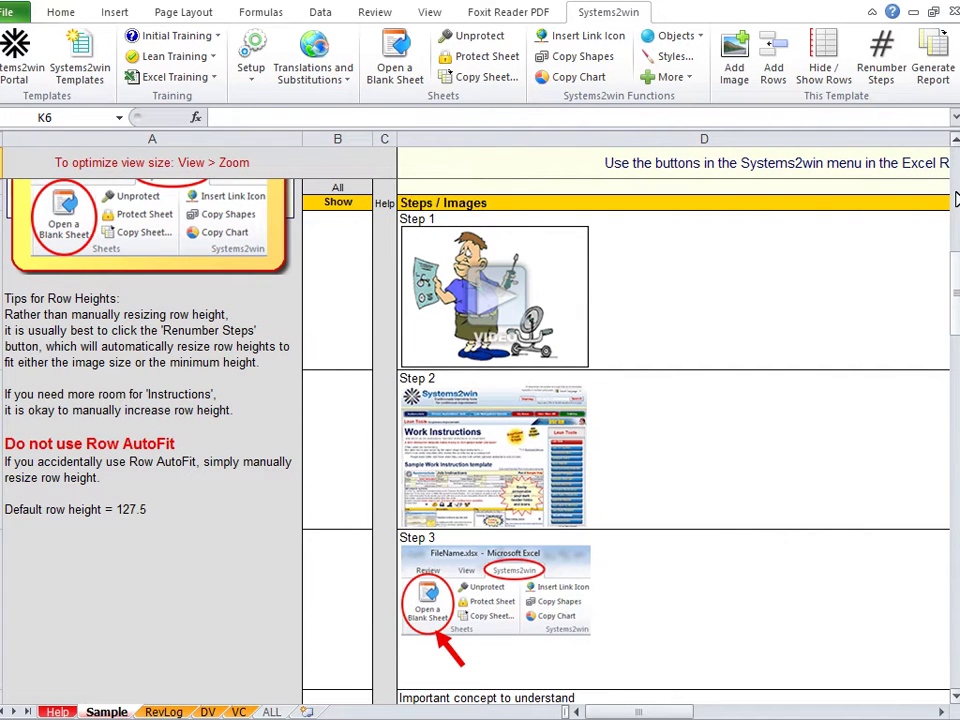
- Create a blank Template (2) sheet and hide unused header rows 17–31 and 34–45
left_click(396, 55)
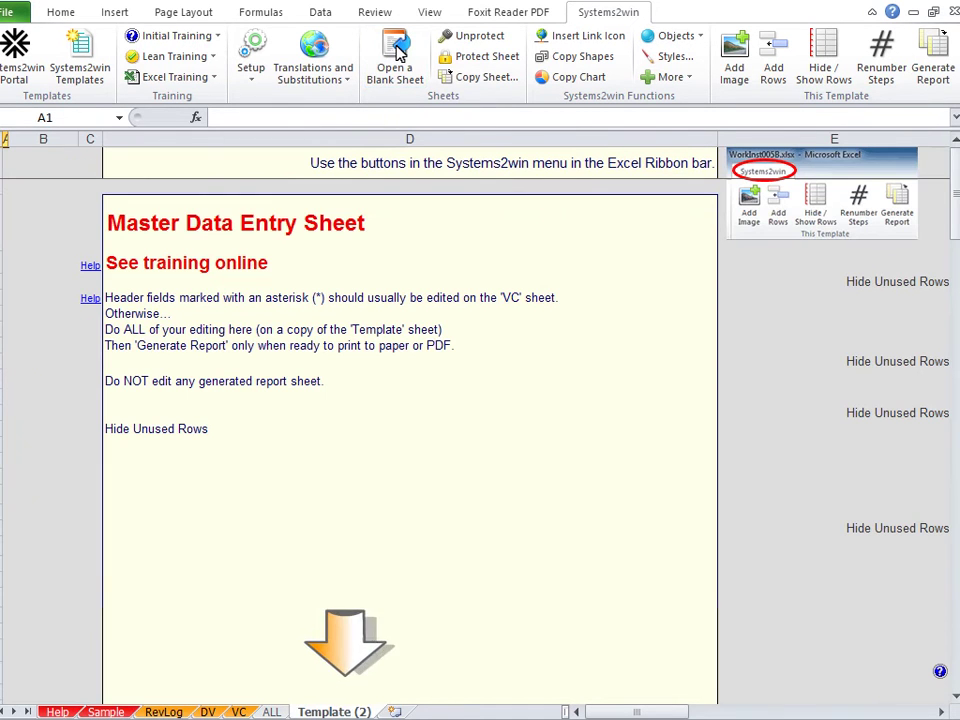
left_click(628, 710)
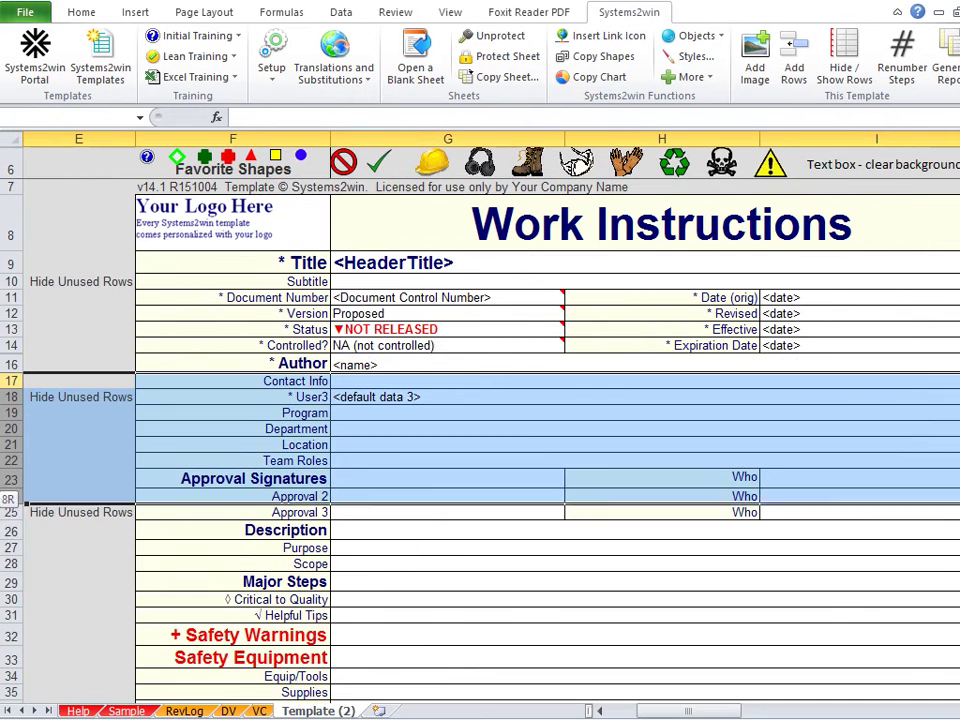
left_click_drag(12, 512, 8, 634)
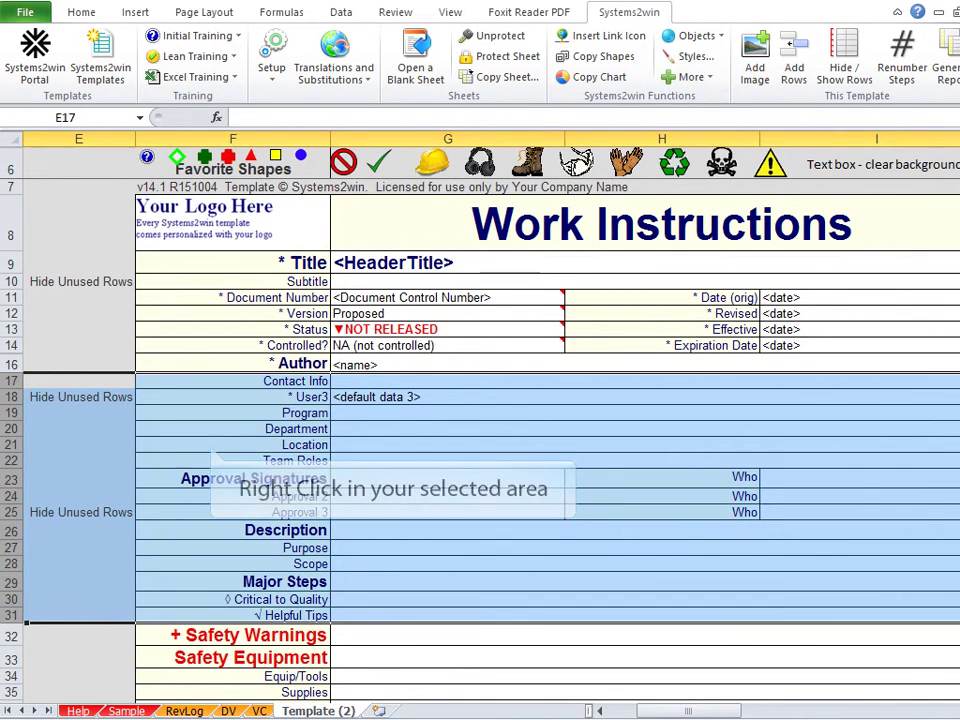
right_click(100, 437)
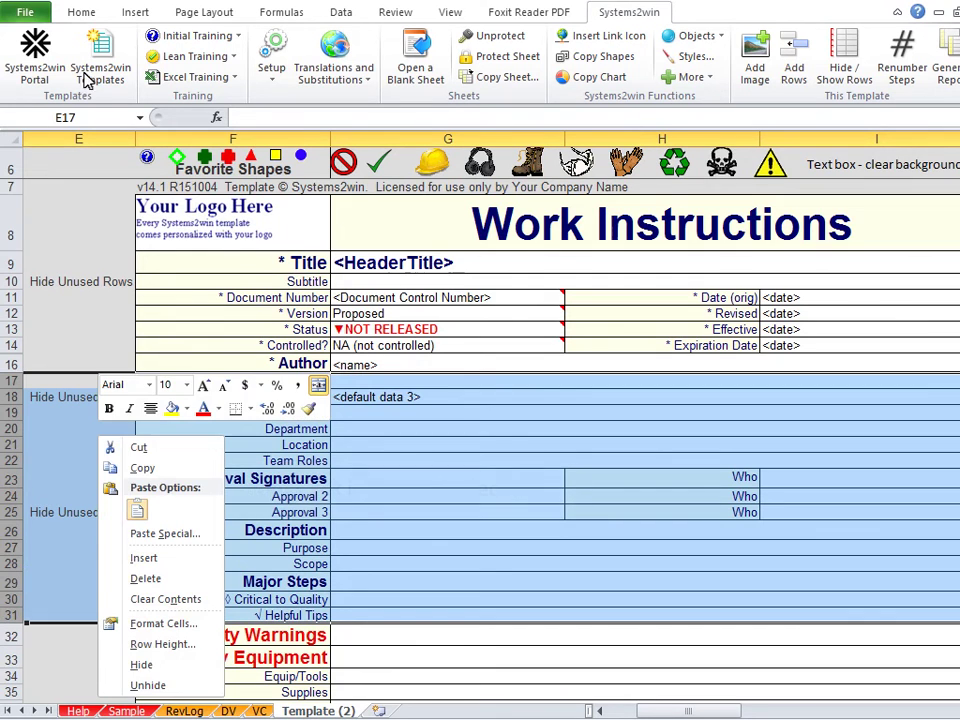
left_click(155, 665)
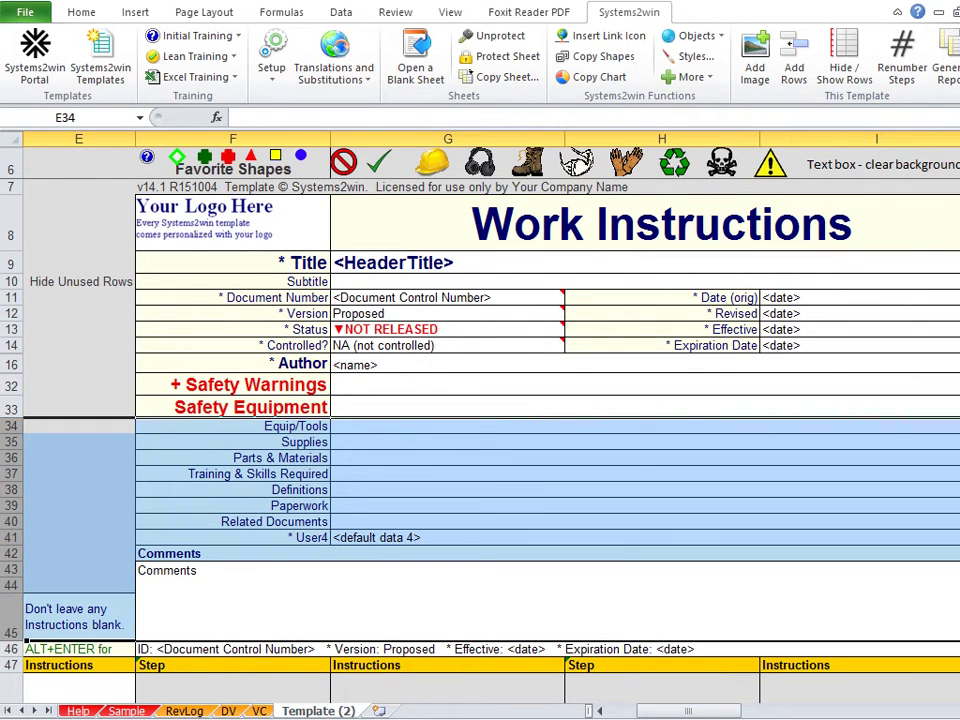
right_click(84, 472)
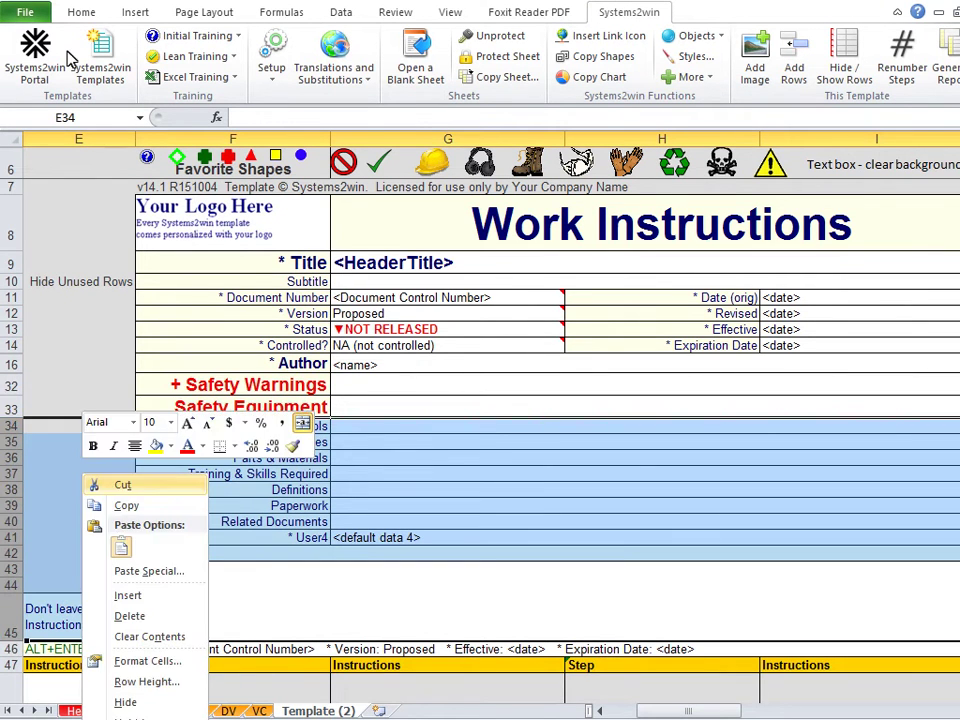
left_click(126, 702)
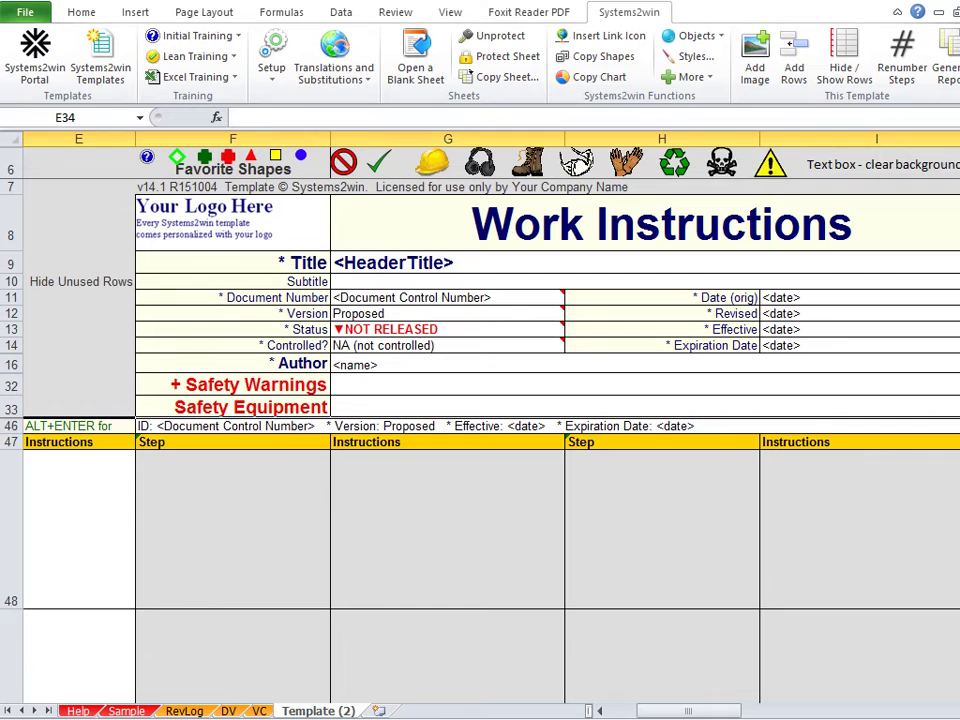
- Enter 'Hazardous' in G32 and 'Wear gloves' in G33, and make row 32 taller
key("Up")
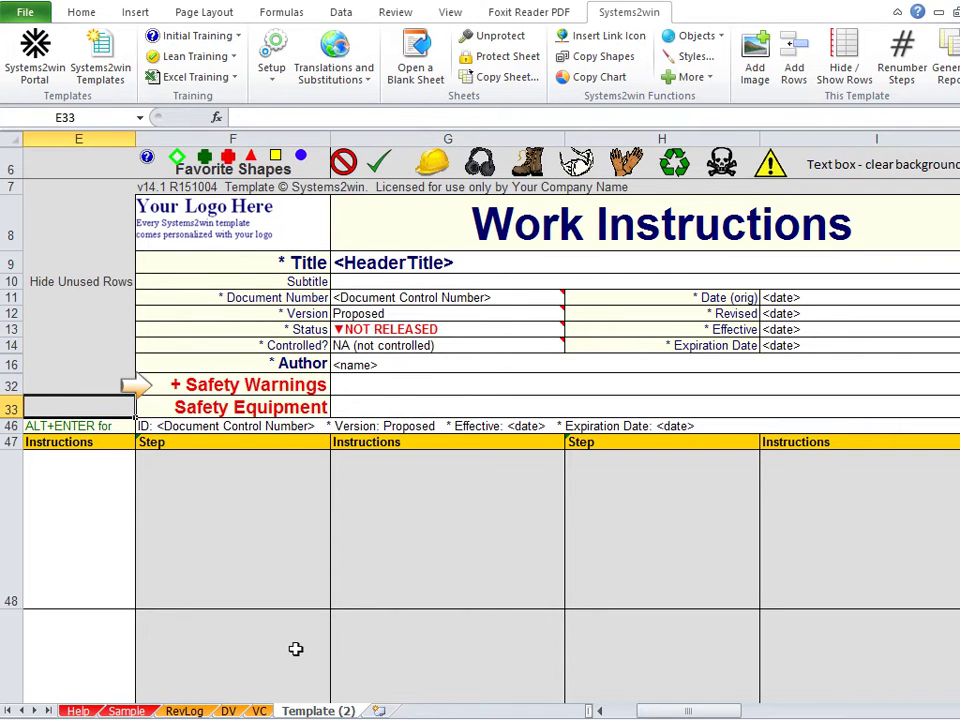
left_click(386, 384)
type("Hazar")
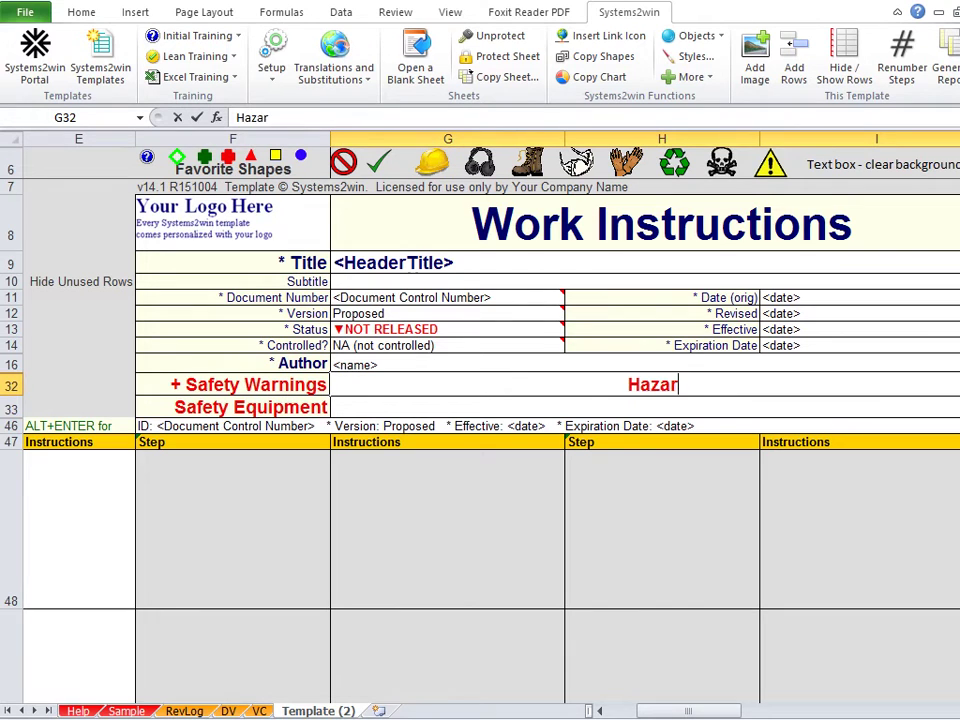
type("dous")
key("Return")
type("Wear g")
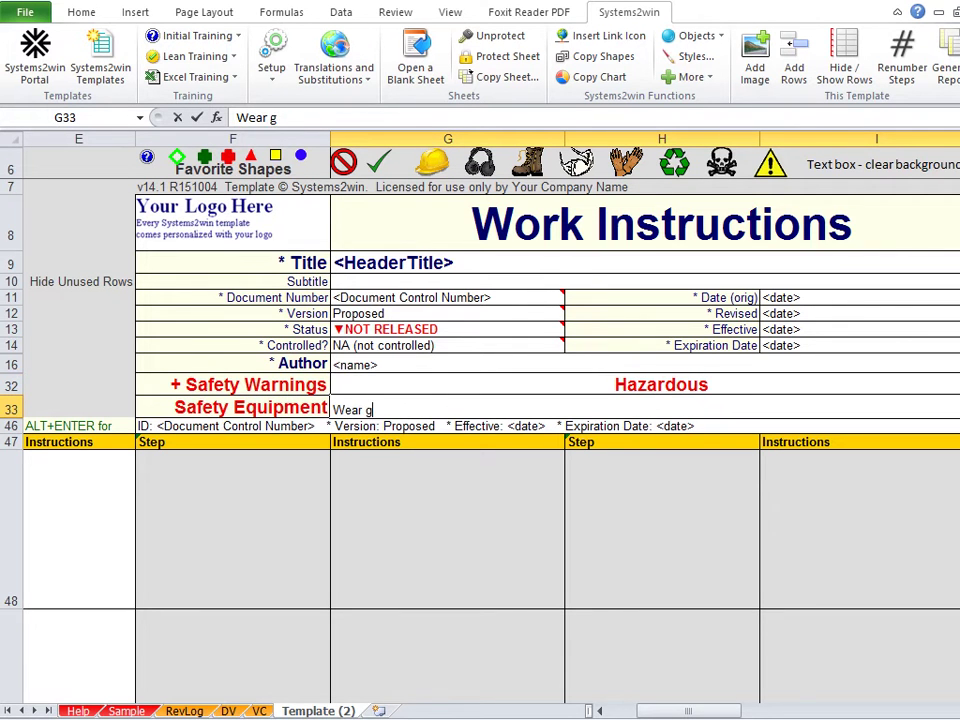
type("loves")
left_click(78, 409)
left_click_drag(10, 398, 10, 409)
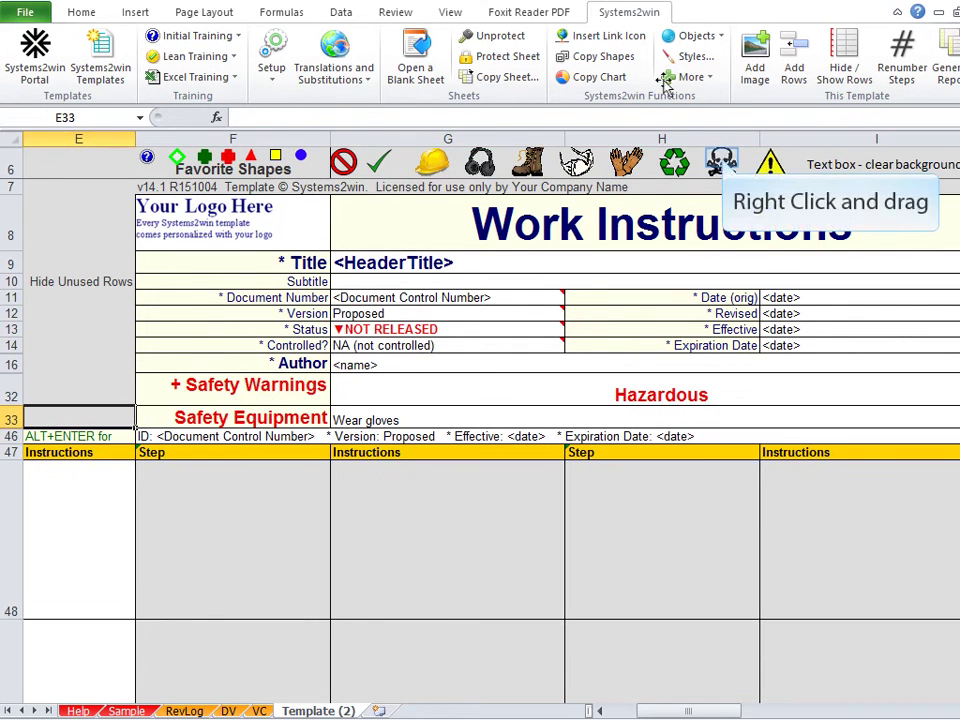
- Place a skull icon beside Hazardous and a gloves icon beside Wear gloves
left_click_drag(722, 162, 735, 389)
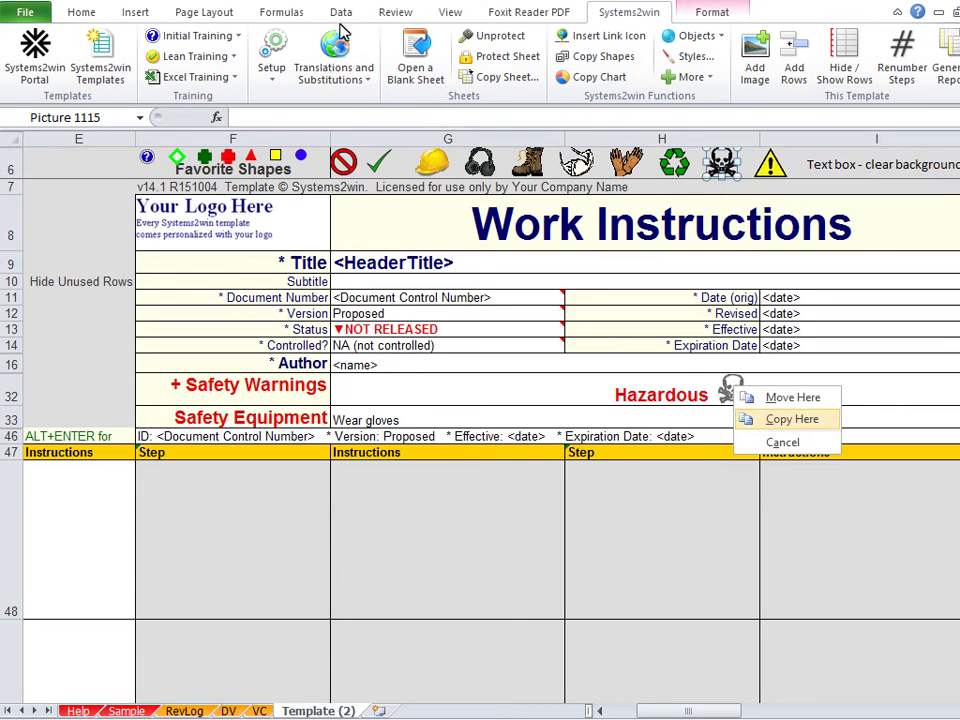
left_click(795, 420)
left_click(628, 164)
key("ctrl+c")
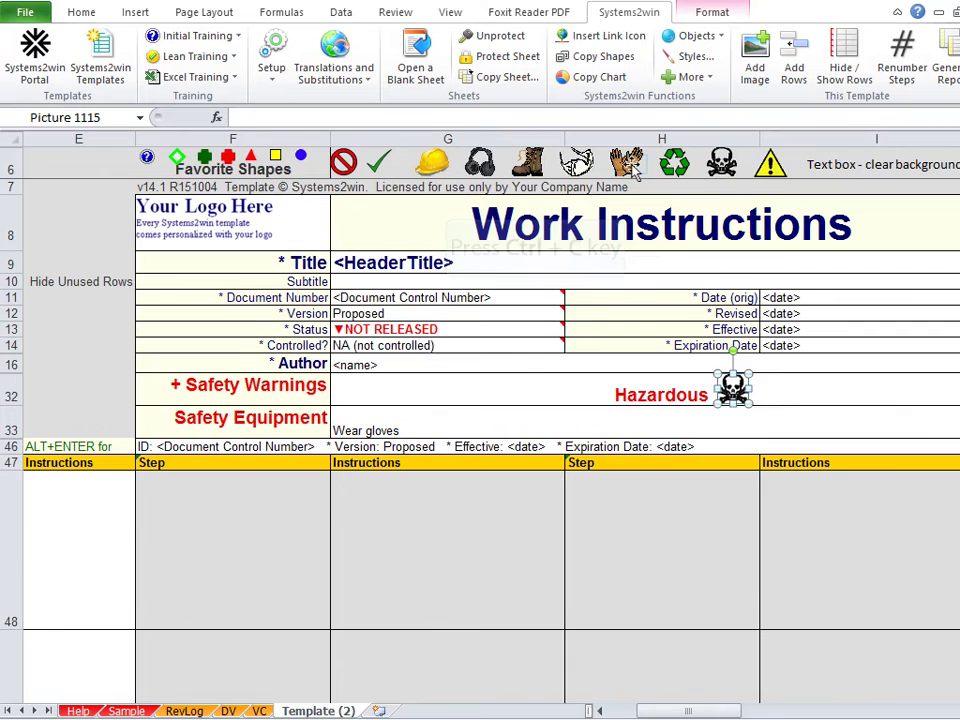
key("ctrl+v")
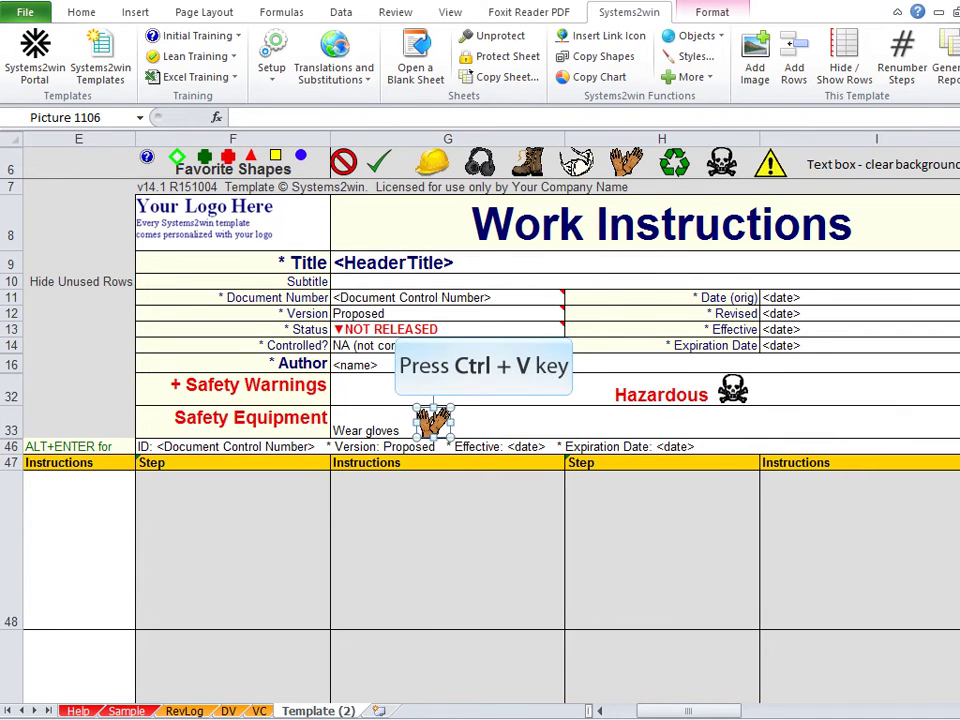
key("Escape")
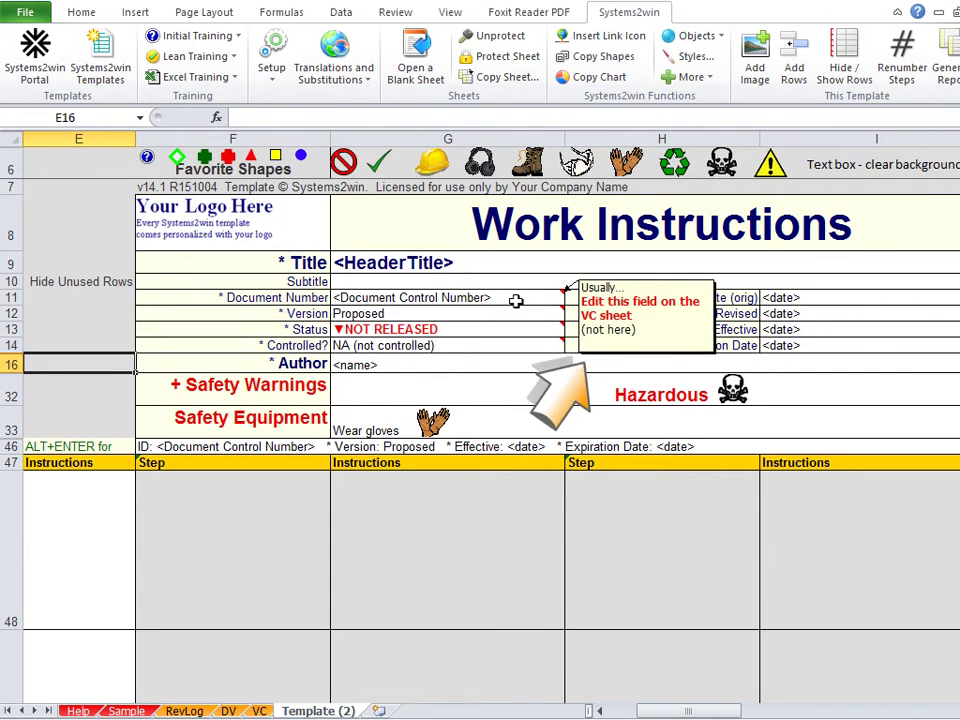
- Read the Document Number comment in G11, then switch to the VC Version Control sheet
left_click(515, 301)
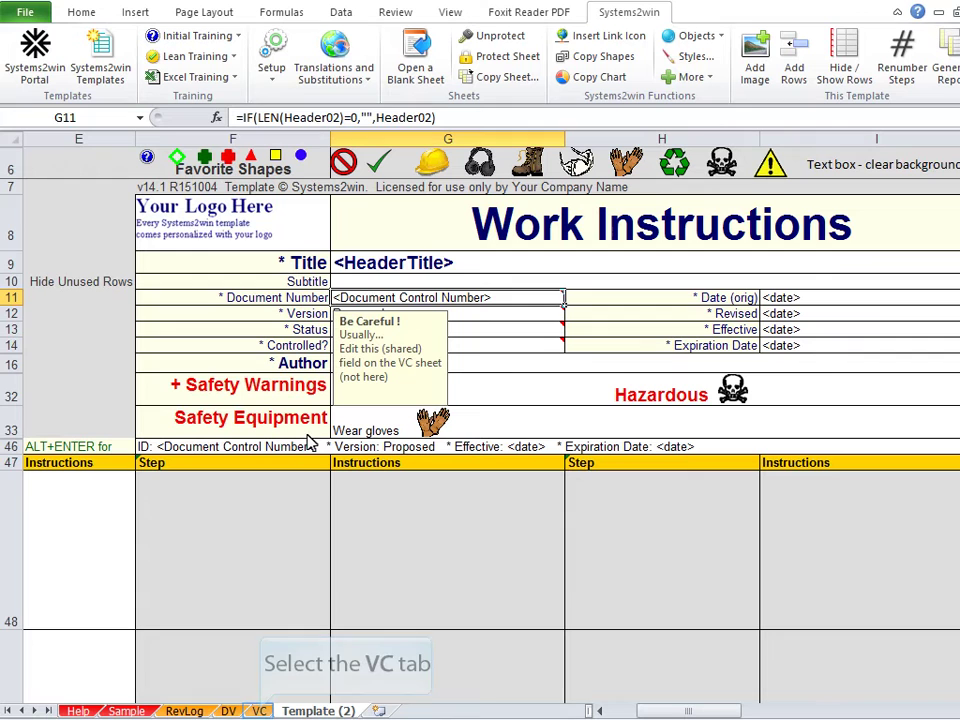
left_click(259, 710)
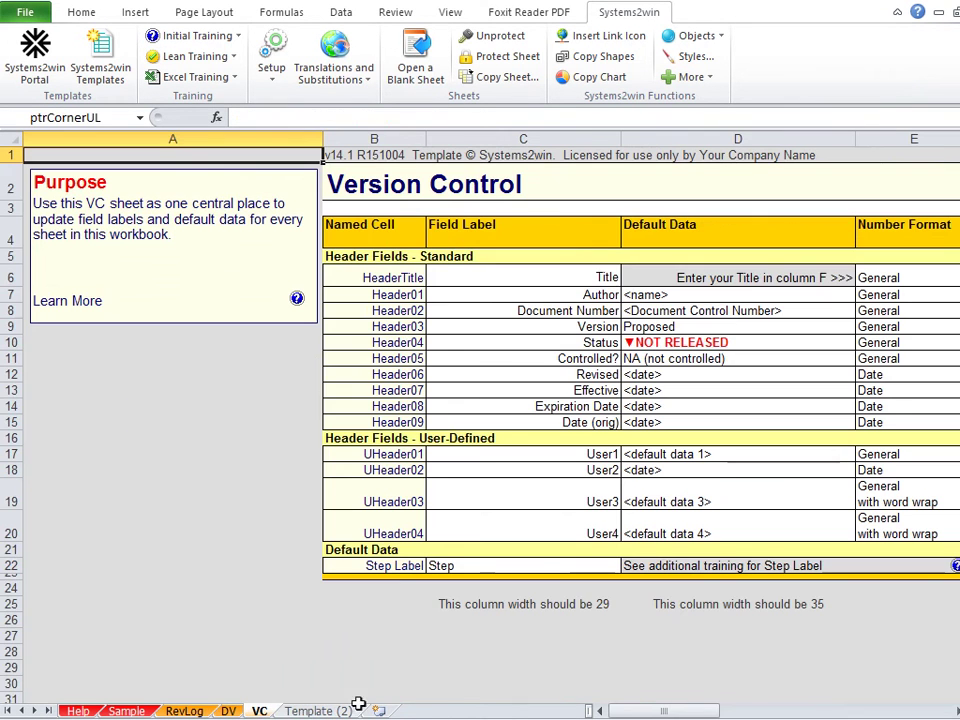
- Set the VC sheet's Document Number default to ABC and return to Template (2)
left_click(669, 312)
type("AB")
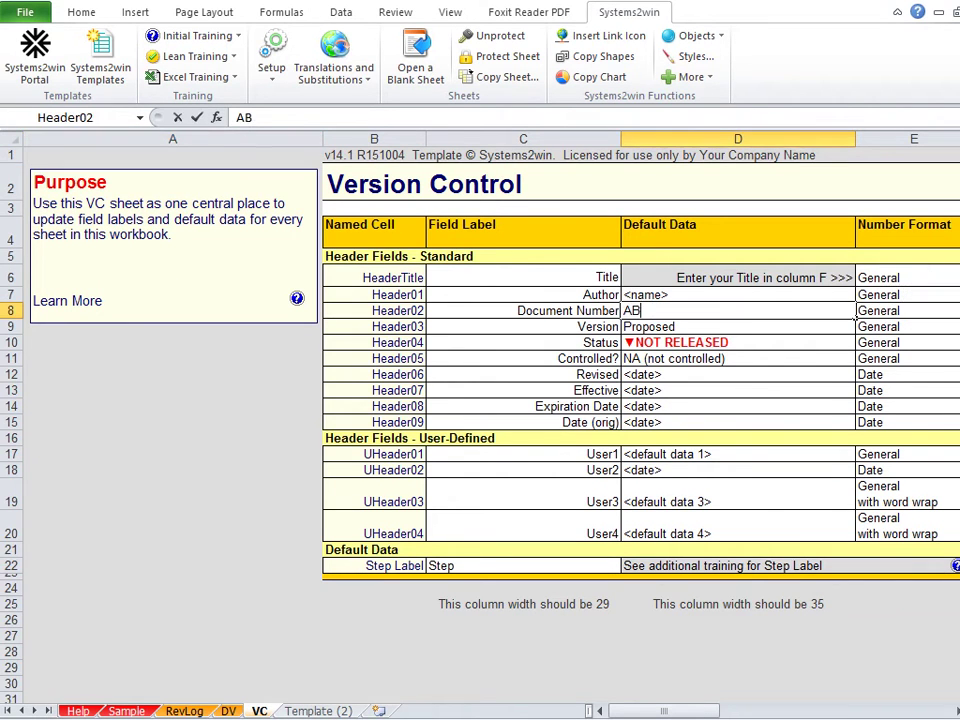
type("C")
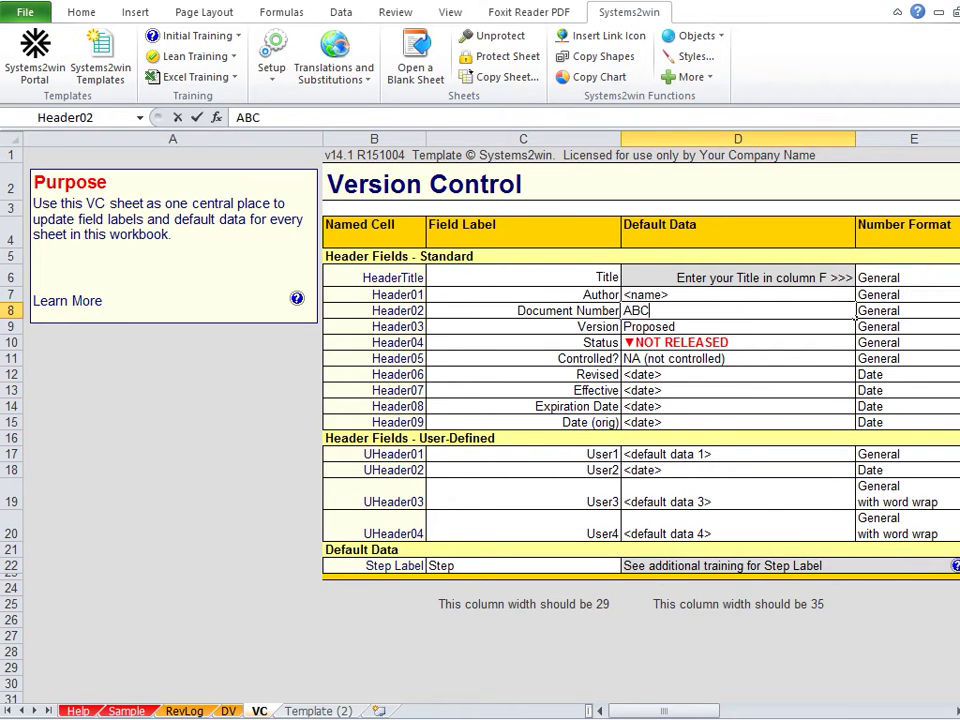
left_click(310, 711)
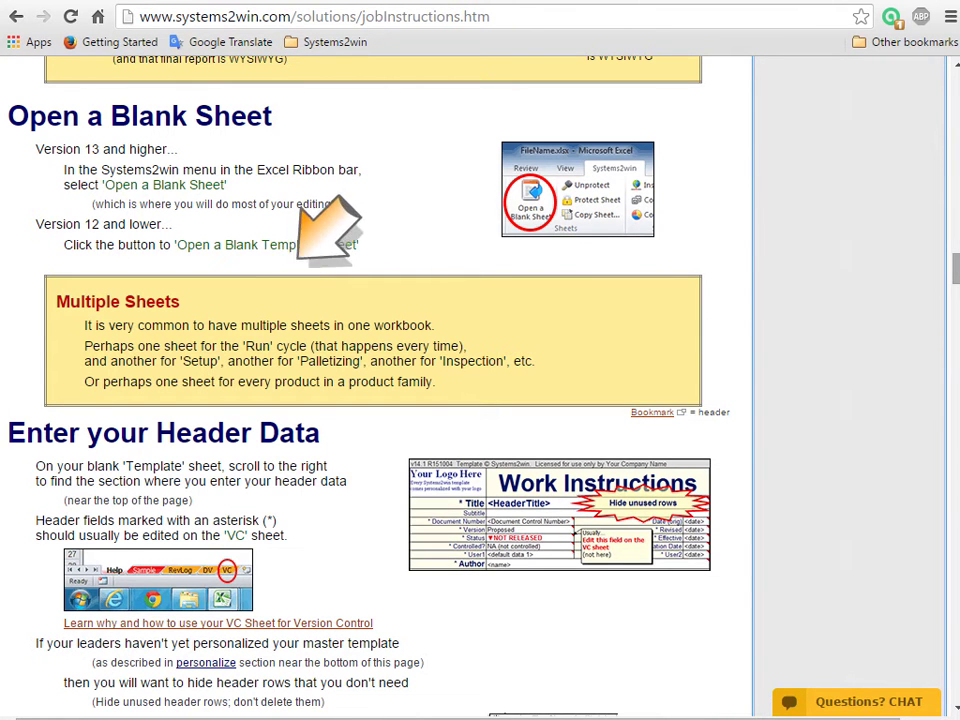
scroll(380, 380, "down", 6)
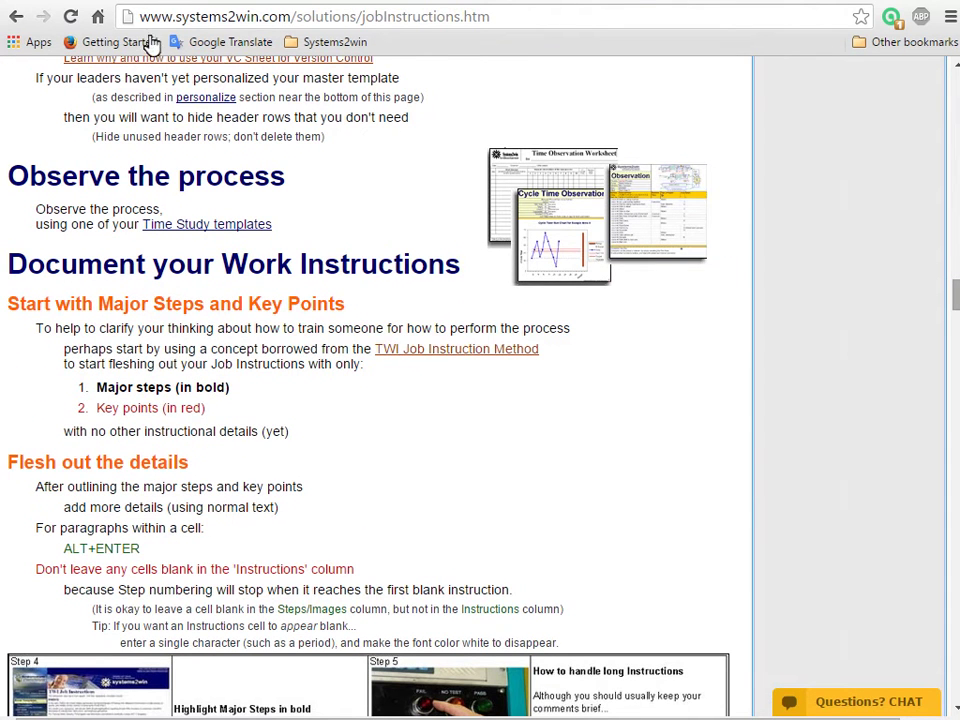
left_click(237, 231)
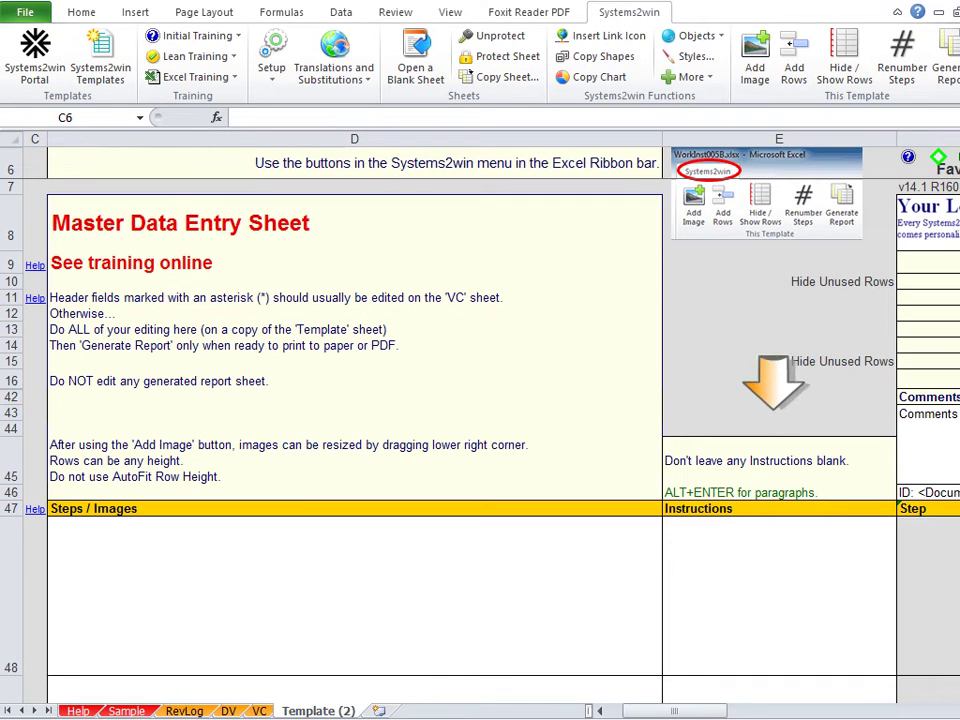
- Enter 'ALT+ENTER' and 'for paragraphs.' as two lines in Instructions cell E48
left_click(779, 508)
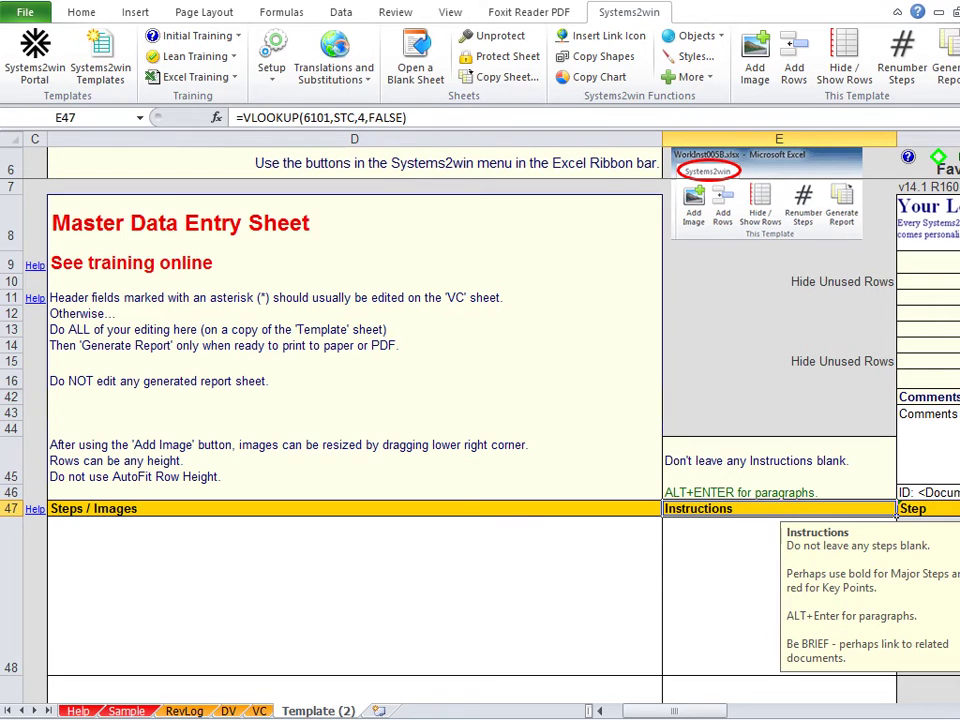
left_click(779, 595)
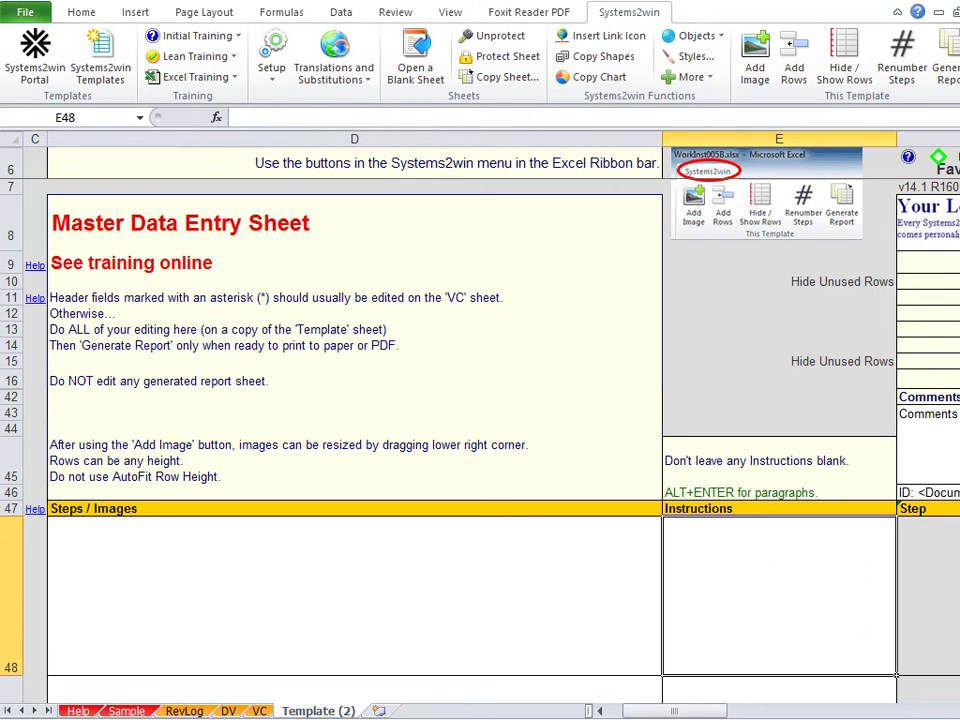
type("AL")
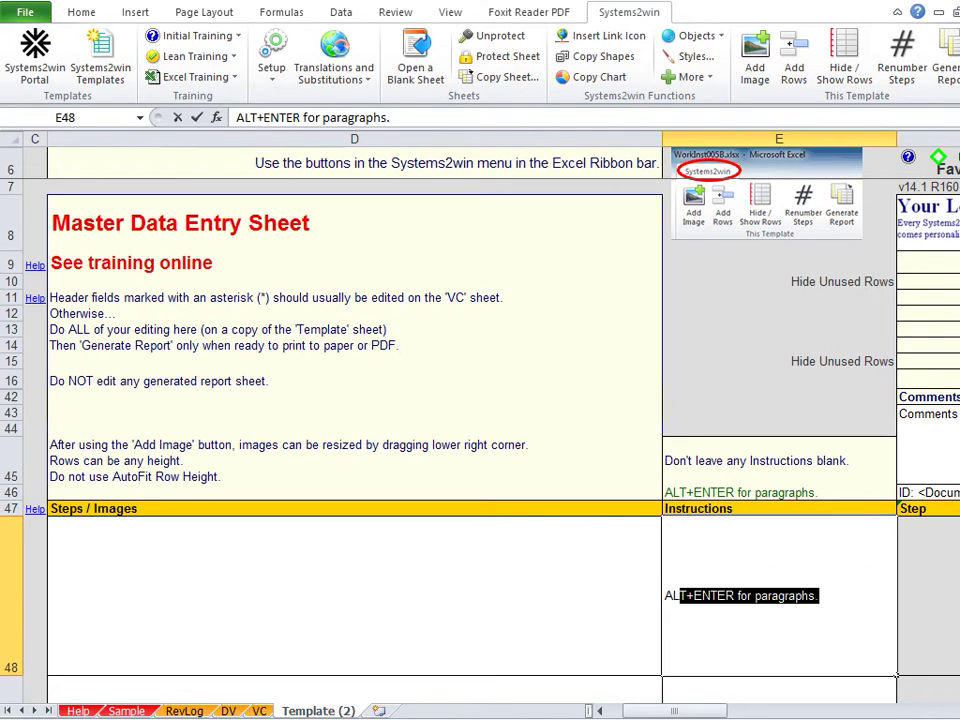
type("T+ENTER")
key("alt+Return")
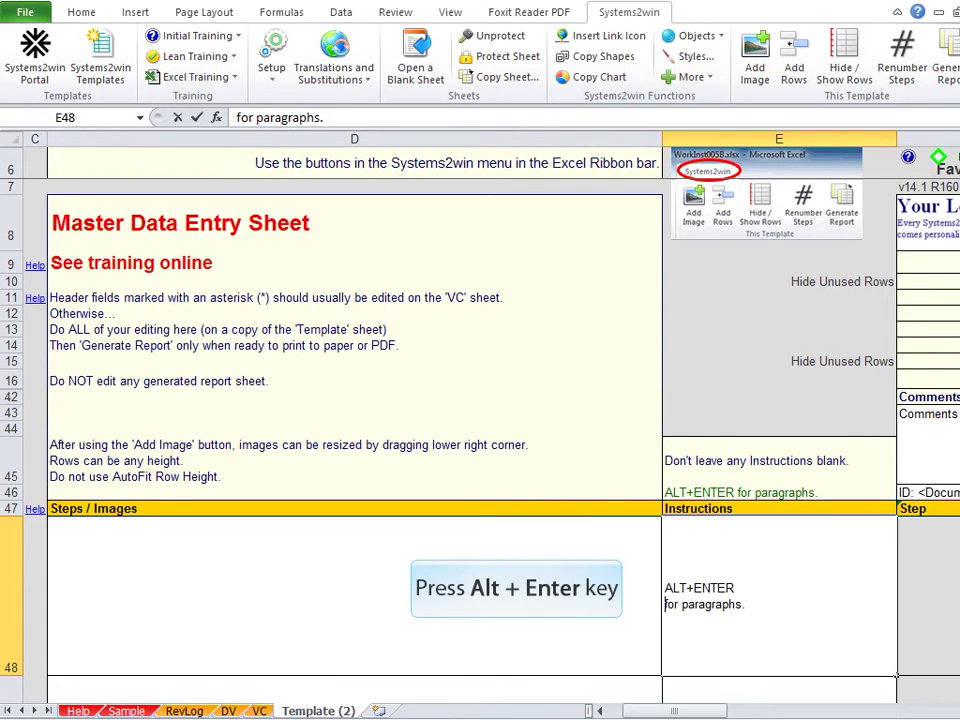
key("ctrl+Return")
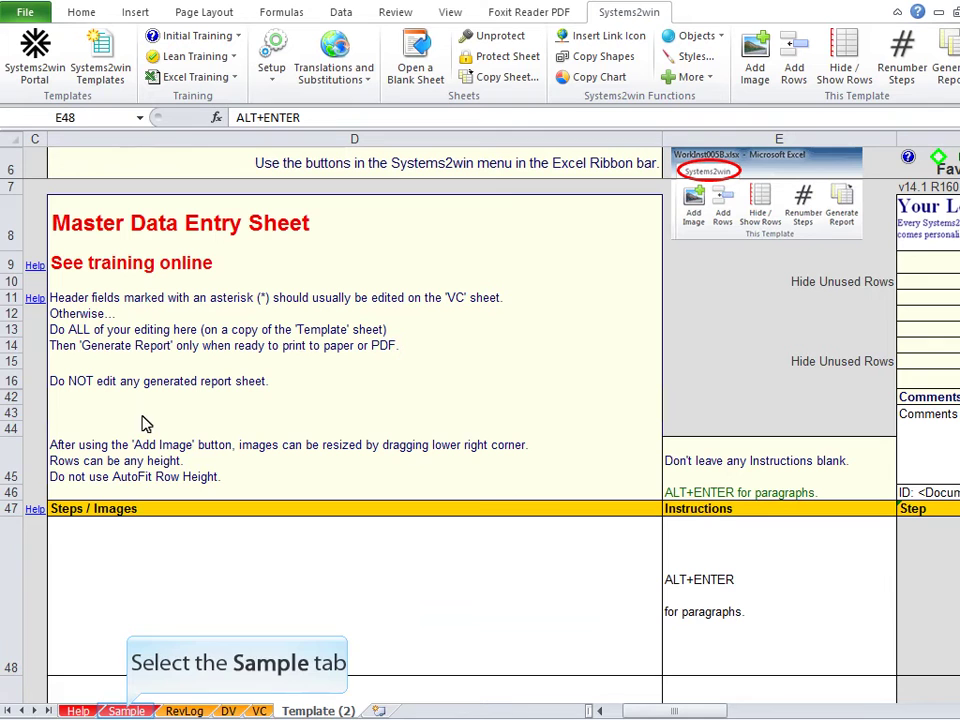
- Switch to the Sample sheet and scroll down through its example steps and images
left_click(126, 711)
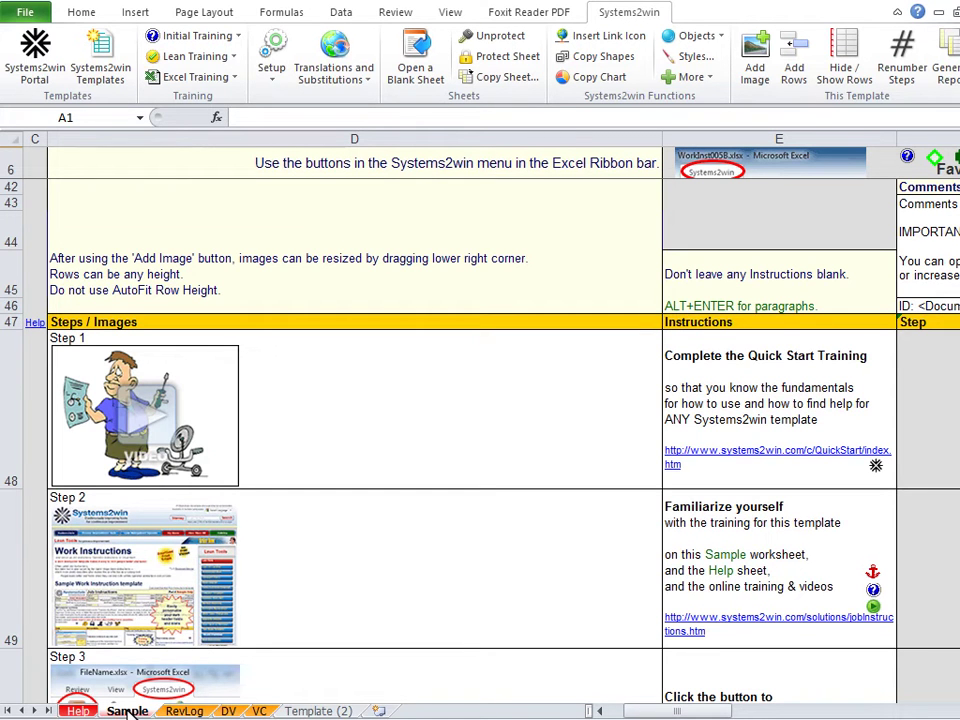
scroll(480, 420, "down", 4)
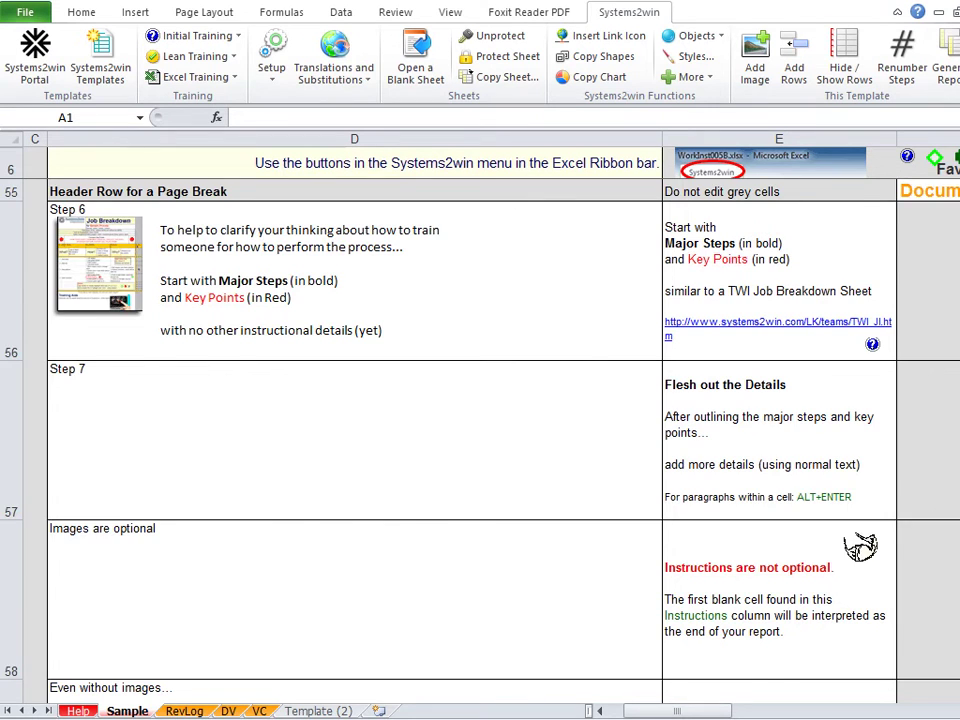
scroll(480, 420, "down", 1)
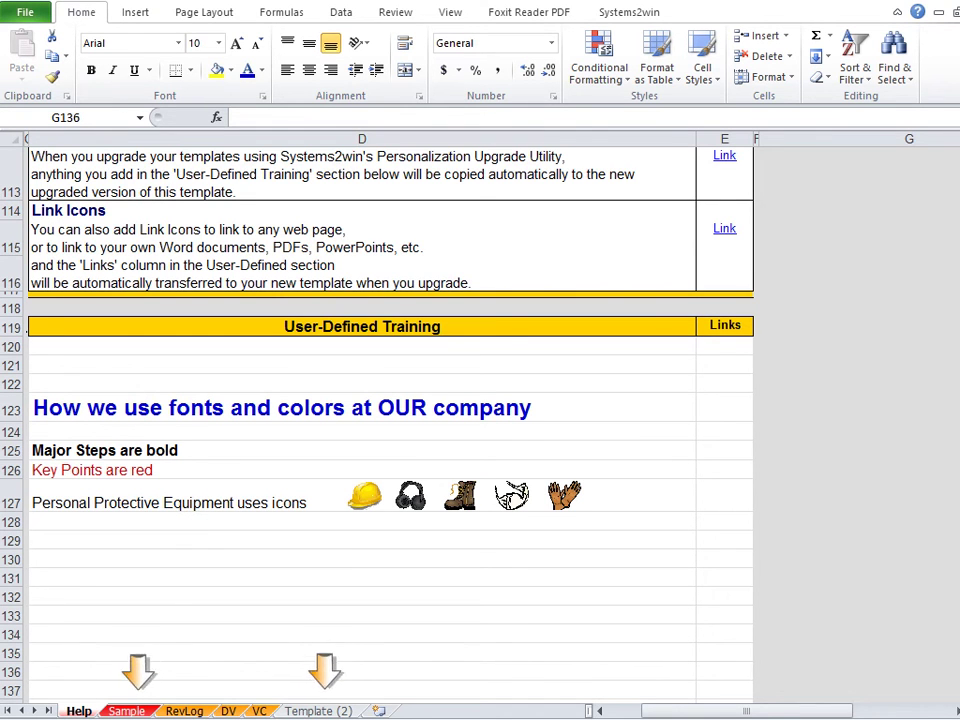
key("ctrl+Page_Down")
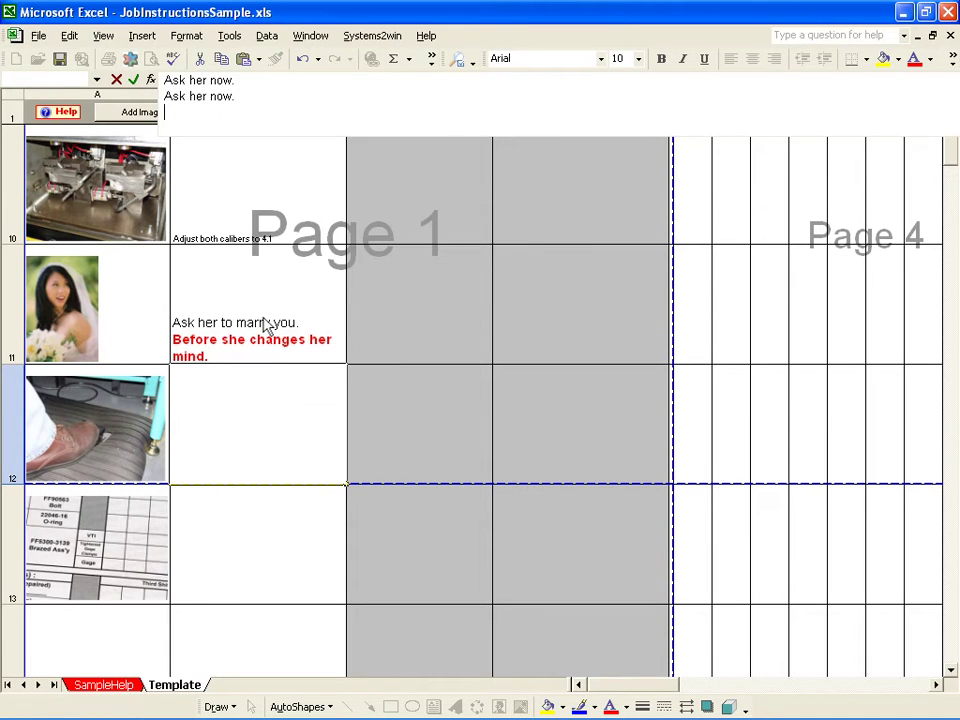
- Commit B12's long instruction text, autofit row 12 to check it, then restore its standard height
key("Tab")
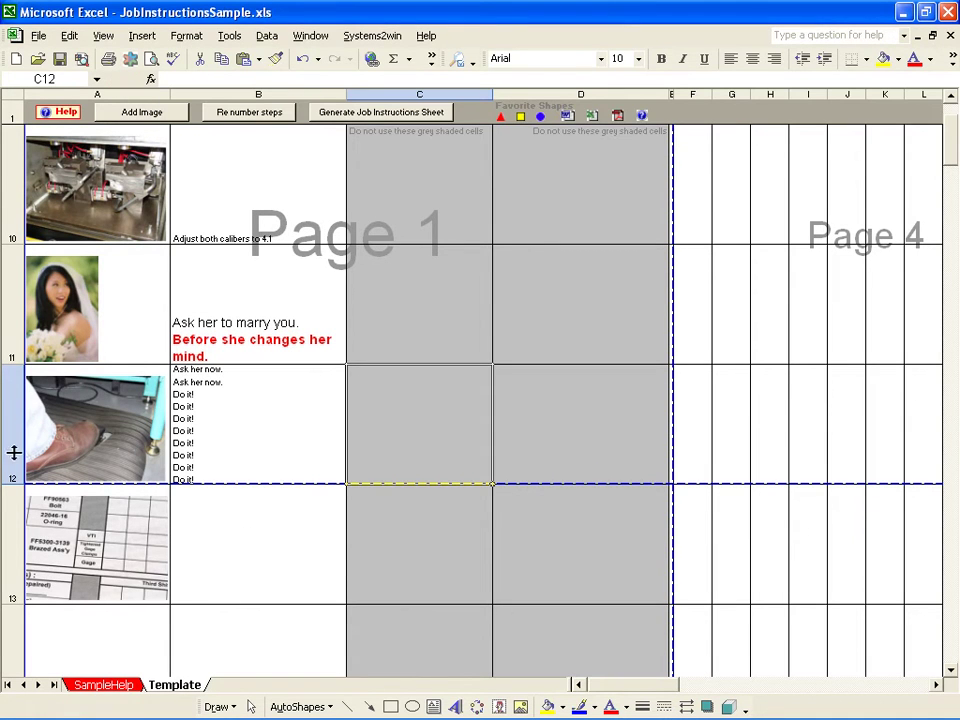
key("Return")
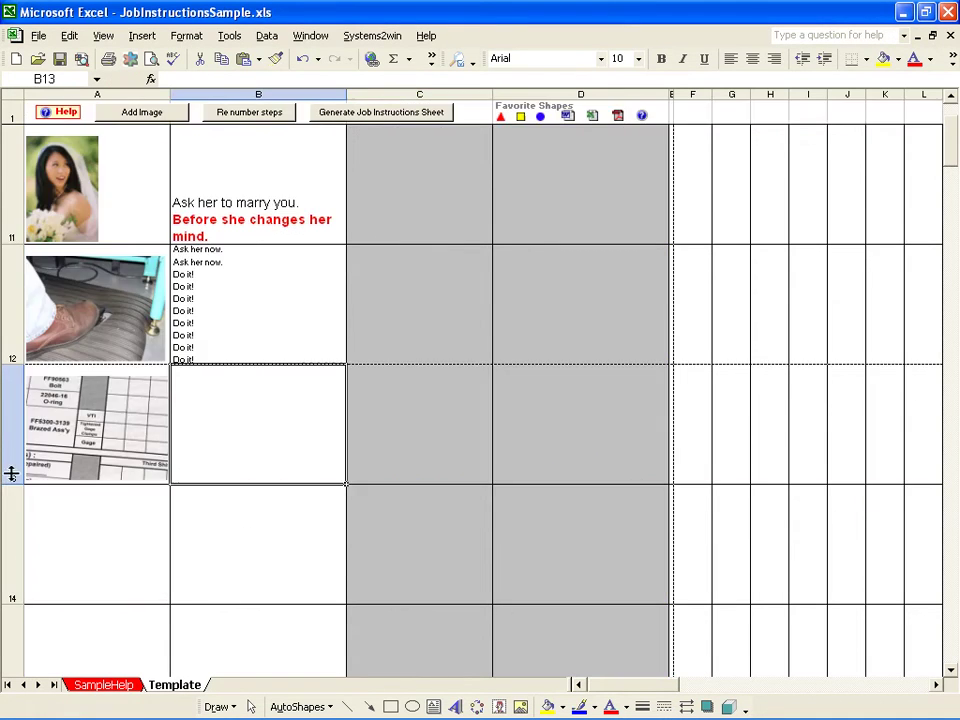
double_click(12, 363)
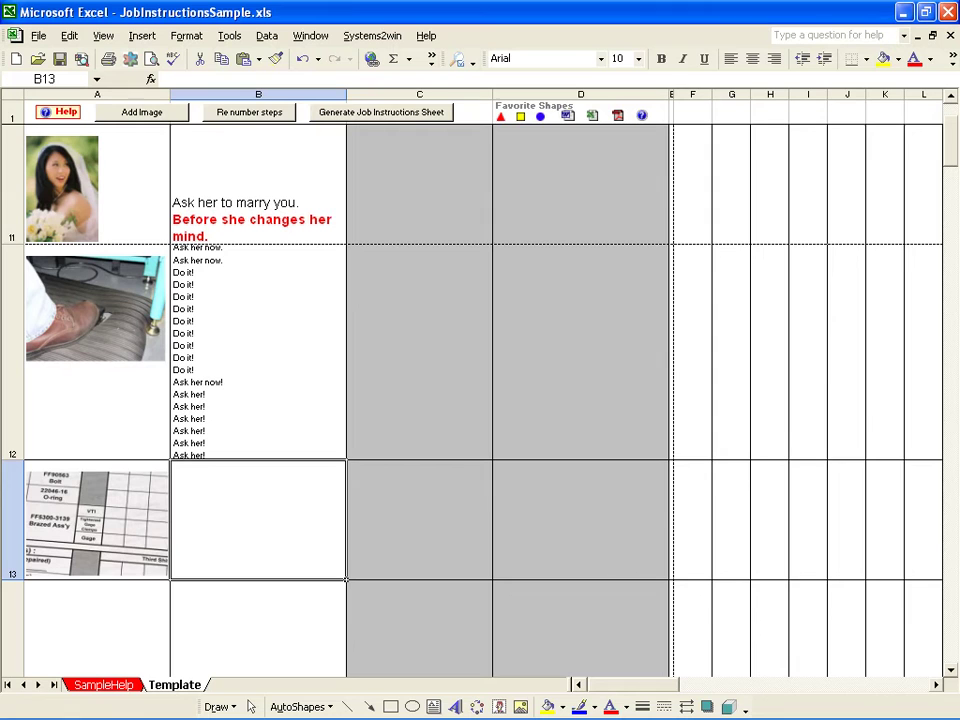
key("ctrl+Page_Up")
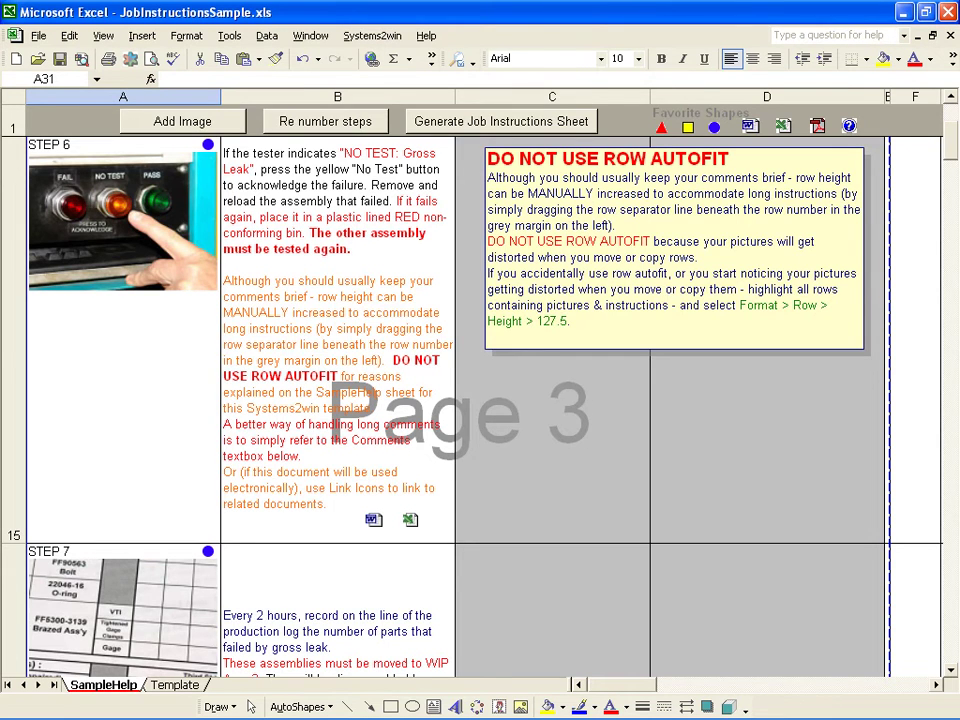
key("ctrl+Page_Down")
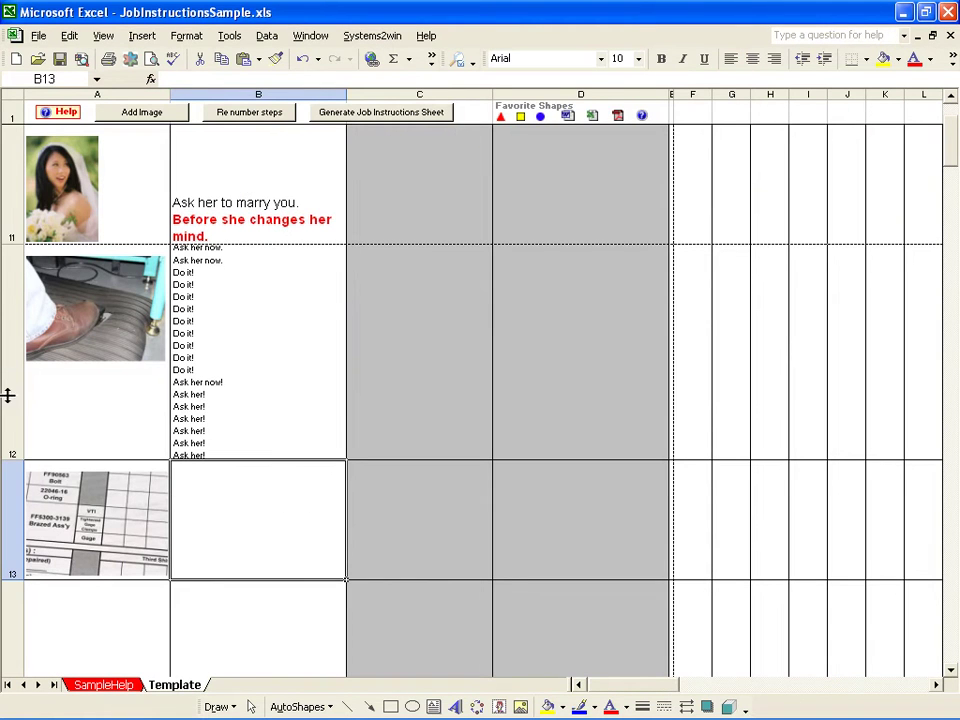
left_click_drag(8, 455, 15, 364)
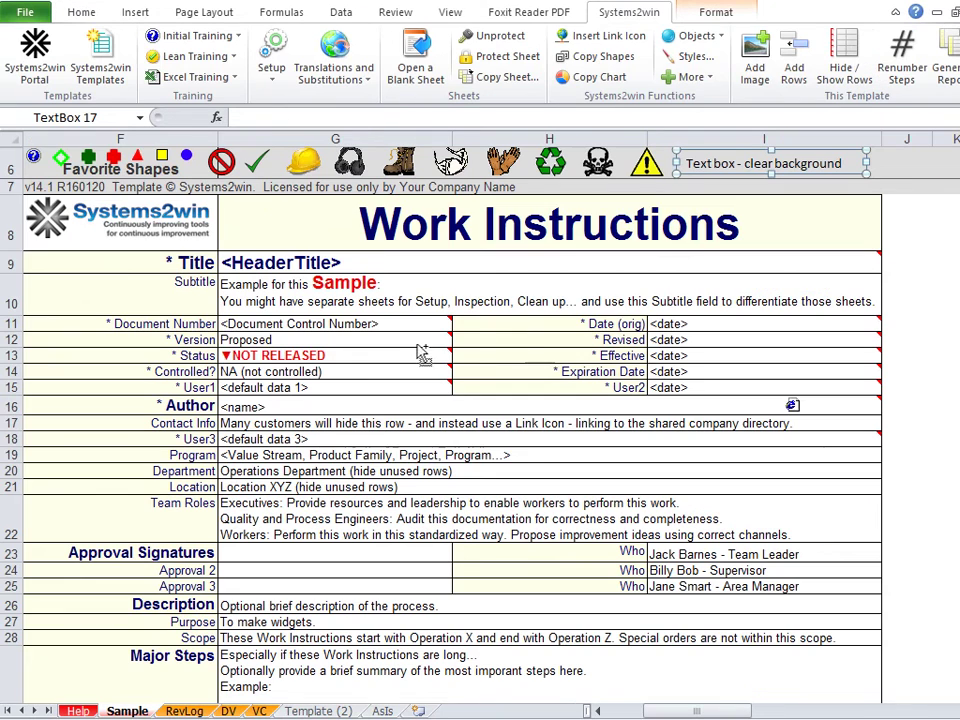
- Copy the 'Text box - clear background' shape and go to the AsIs worksheet
key("ctrl+c")
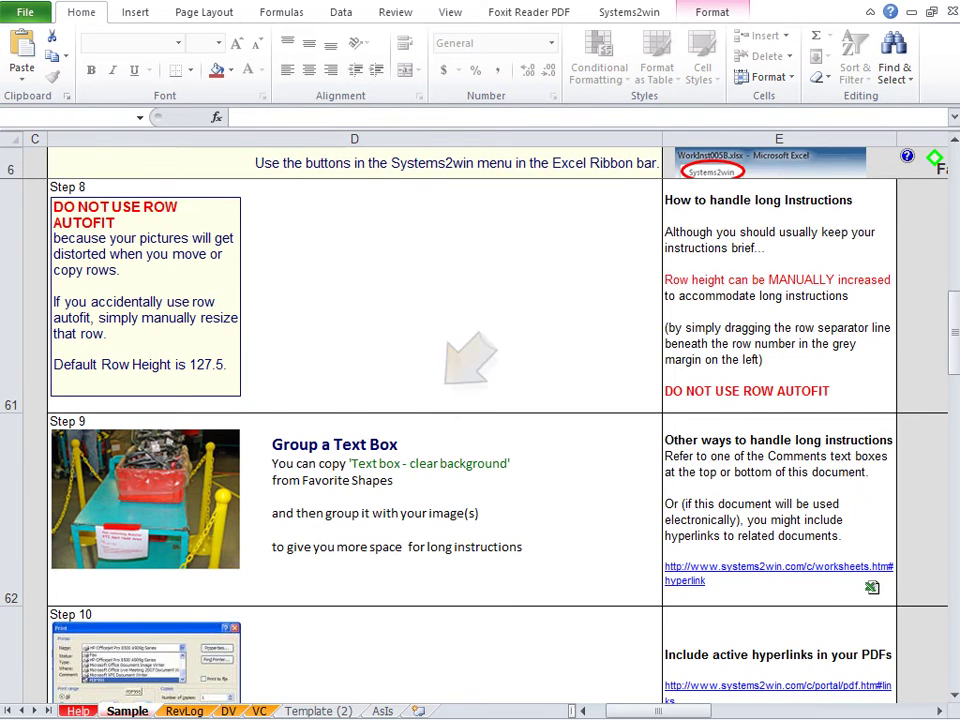
left_click(382, 711)
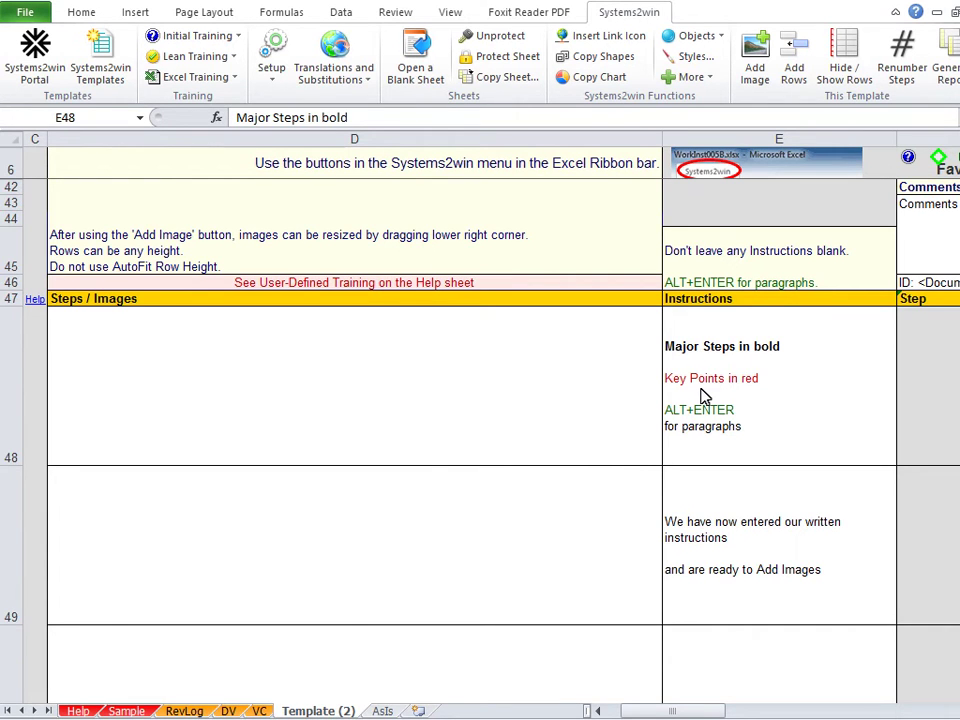
- Start adding an image to cell D48, the first Steps/Images cell on Template (2)
left_click(703, 397)
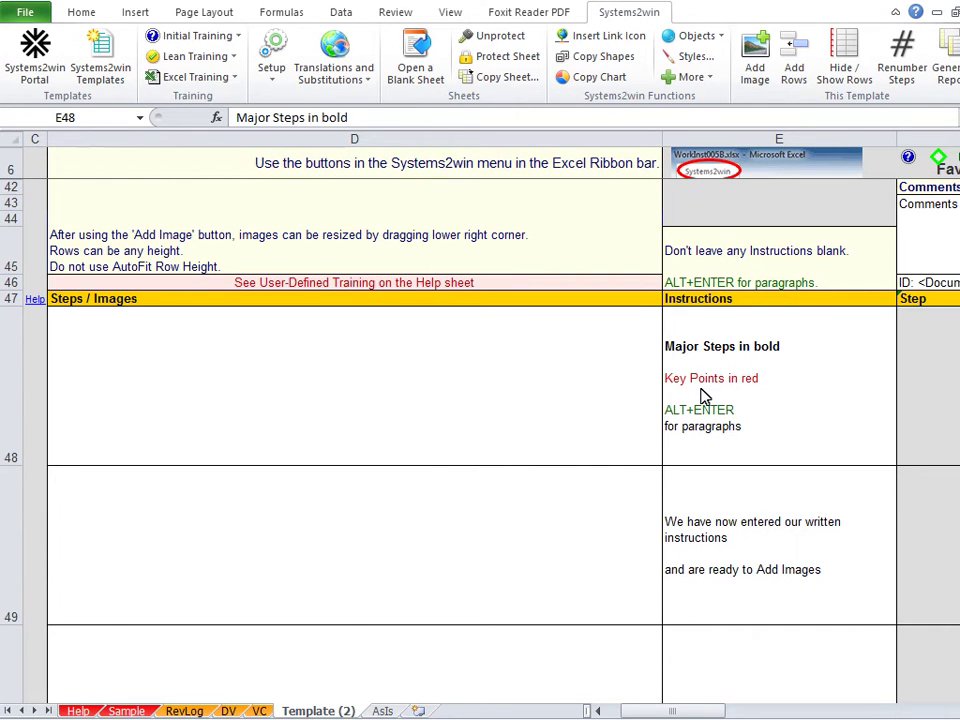
left_click(182, 393)
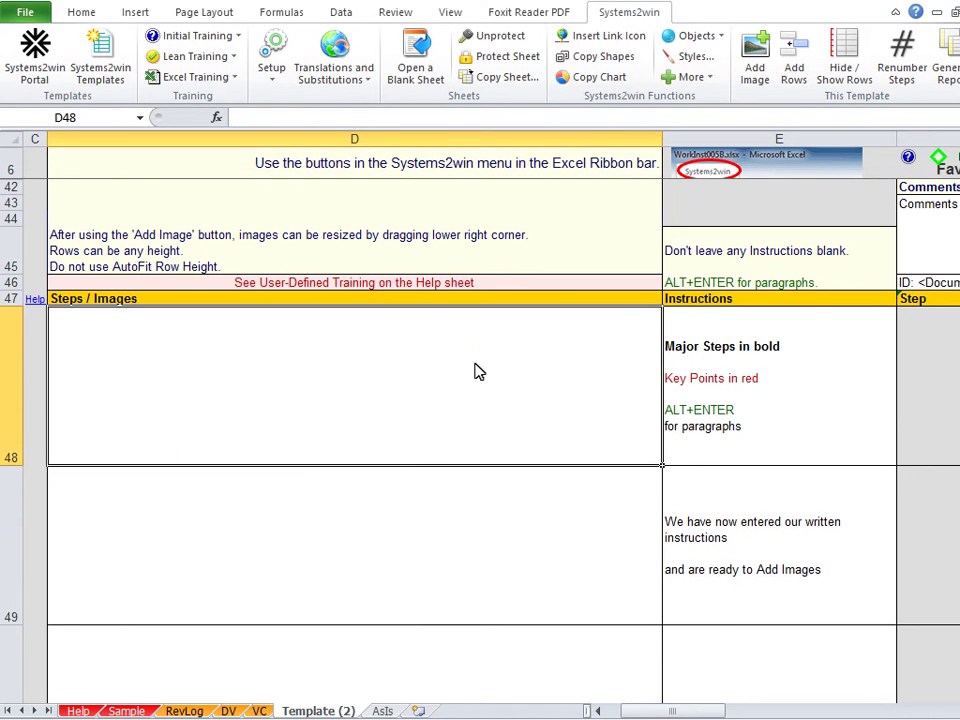
left_click(757, 55)
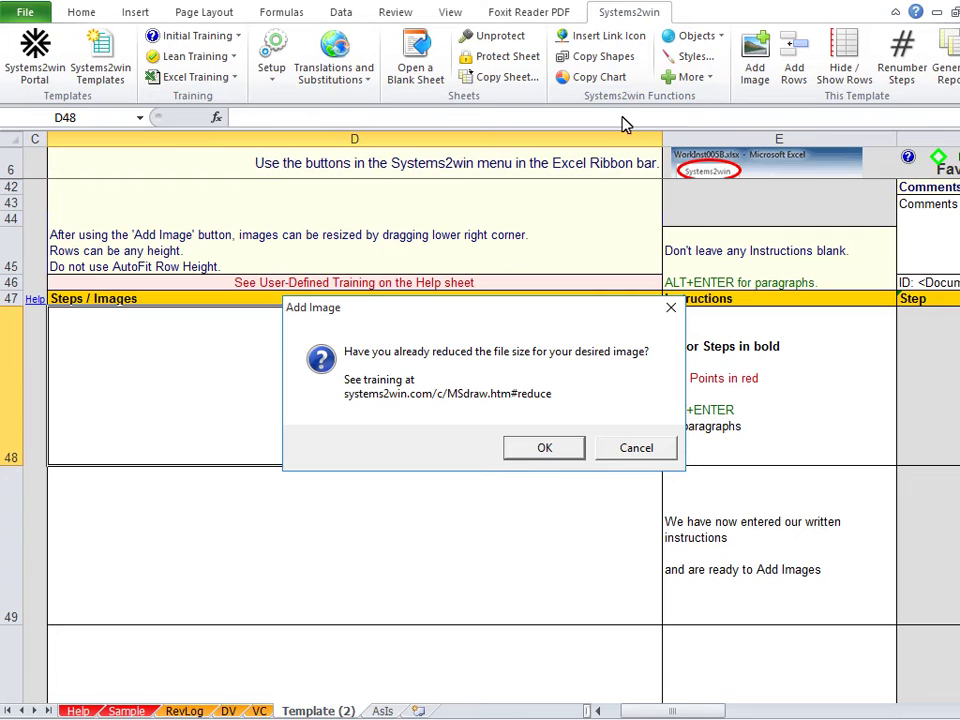
- Insert Step3.jpg from the job-instructions image folder into cell D48
left_click(545, 448)
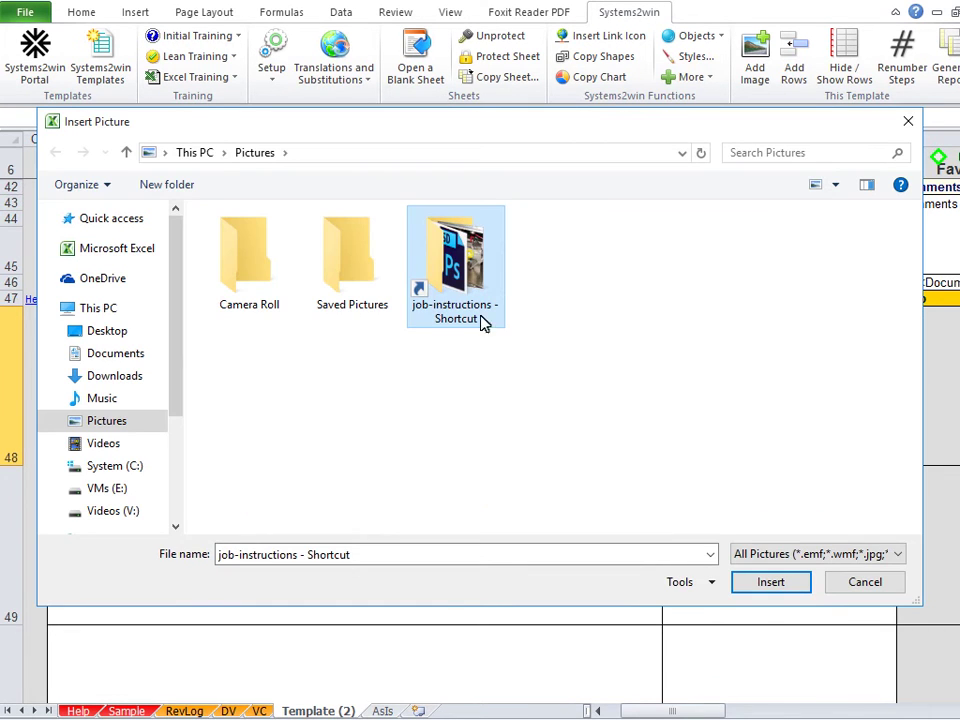
double_click(478, 260)
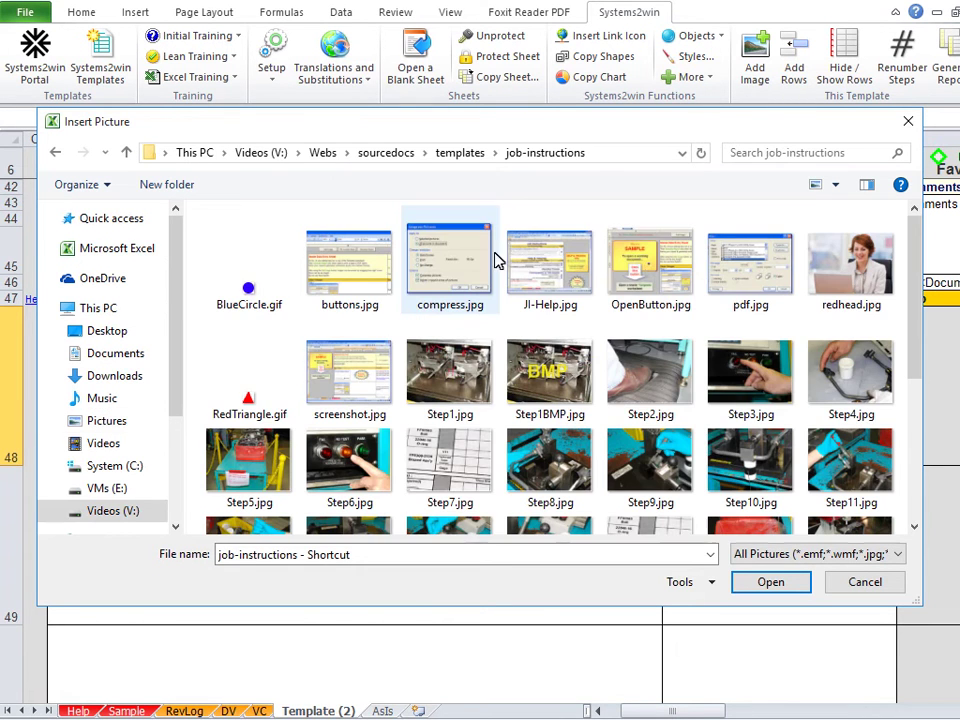
left_click(775, 392)
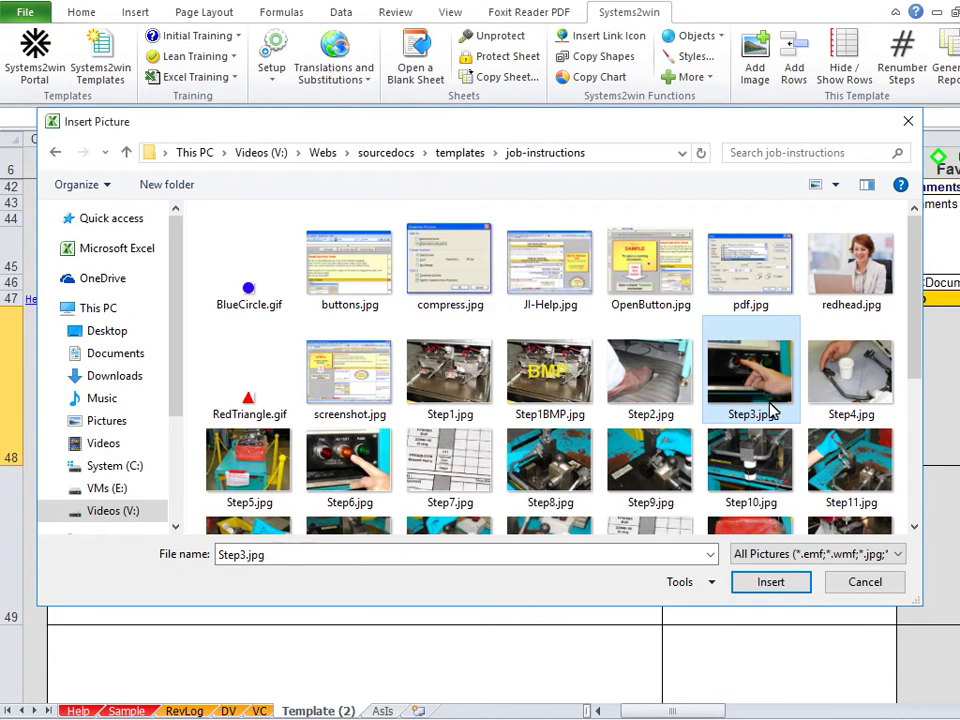
left_click(770, 582)
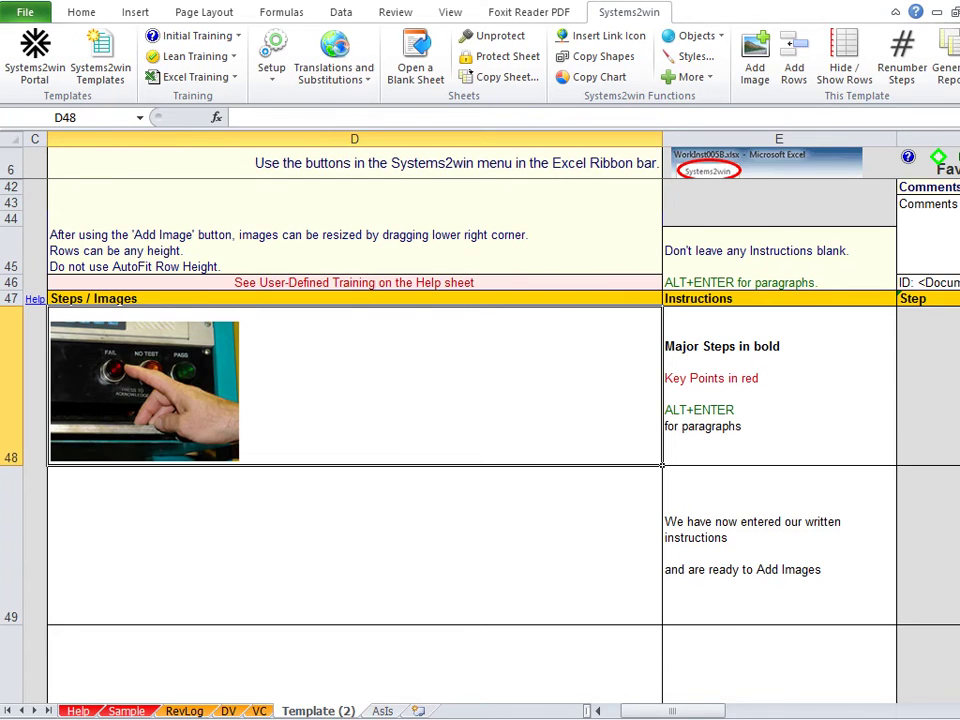
- Enlarge the button photo on Template (2) down to row 49 and renumber the steps
key("ctrl+Page_Down")
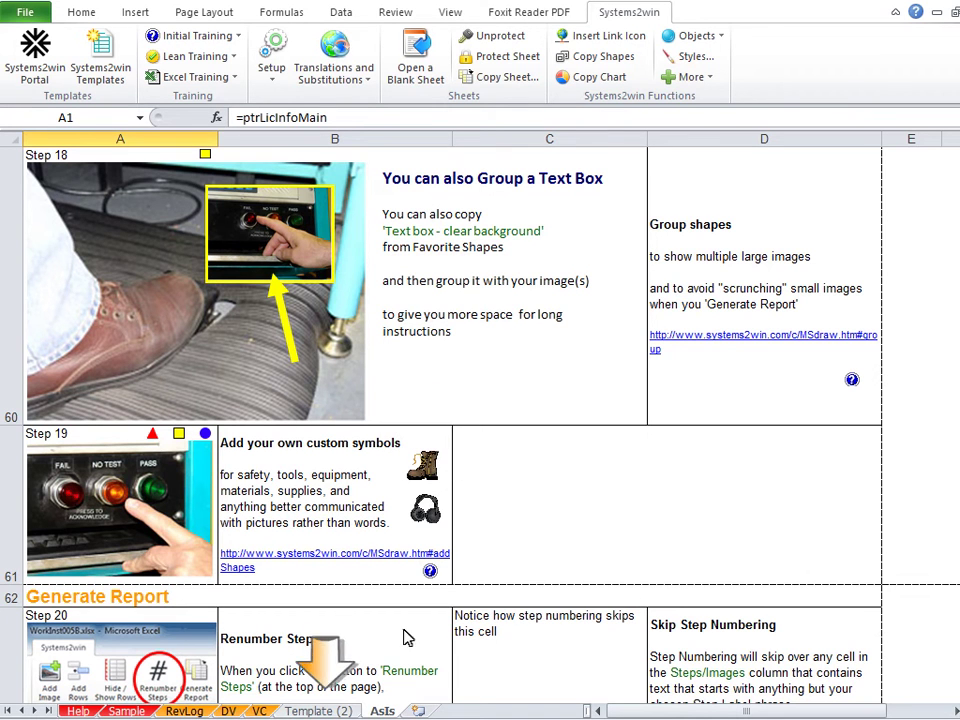
left_click(338, 711)
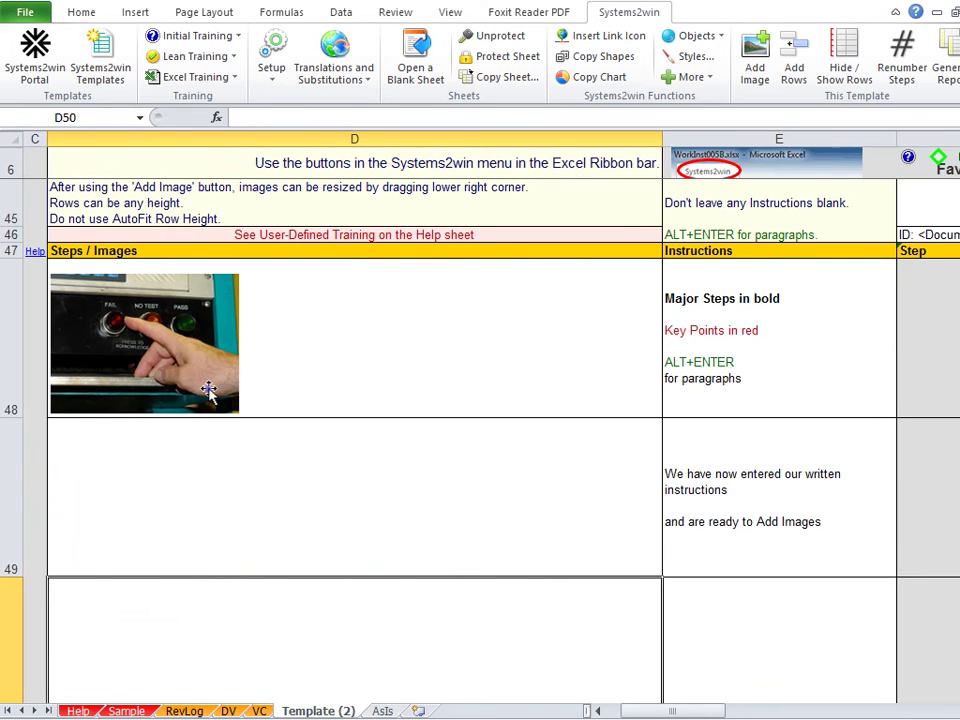
left_click_drag(239, 412, 577, 687)
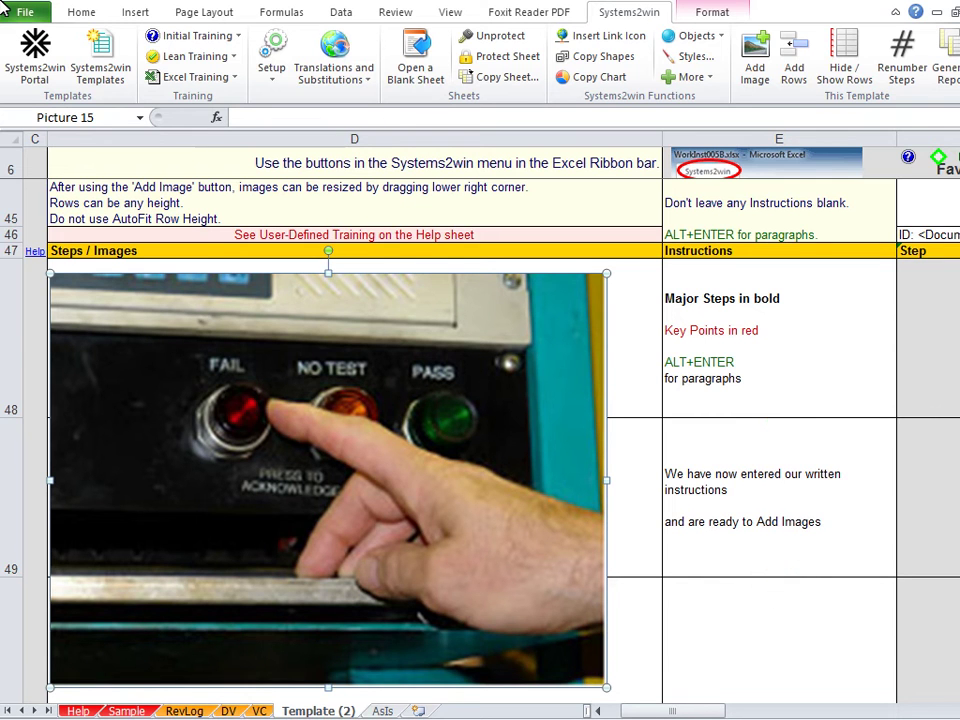
left_click(903, 60)
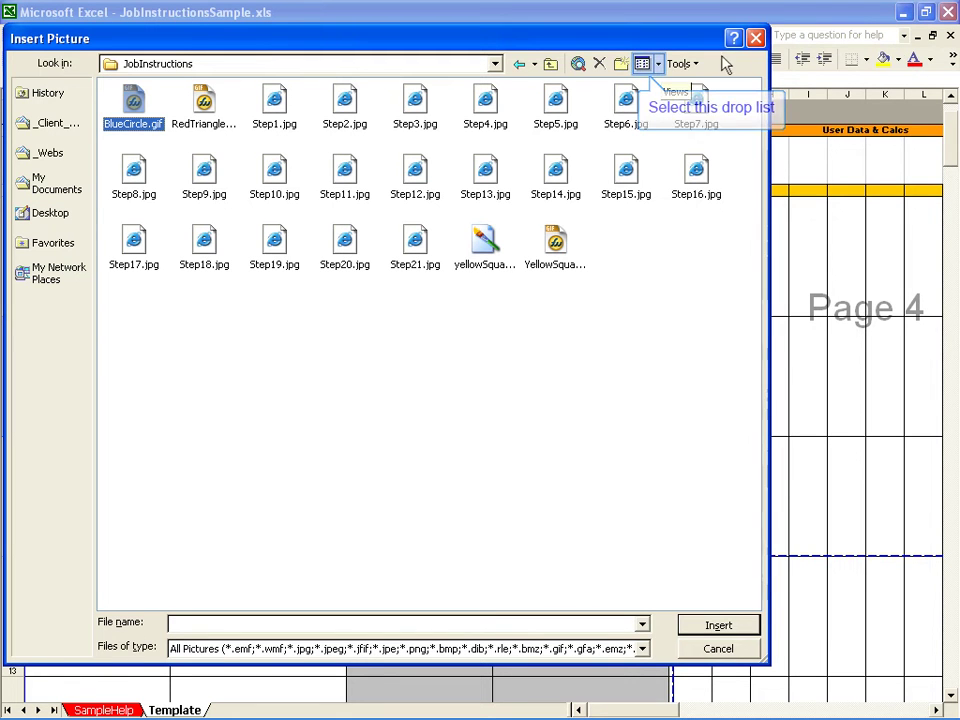
- Switch the Insert Picture dialog's view to Thumbnails
left_click(659, 64)
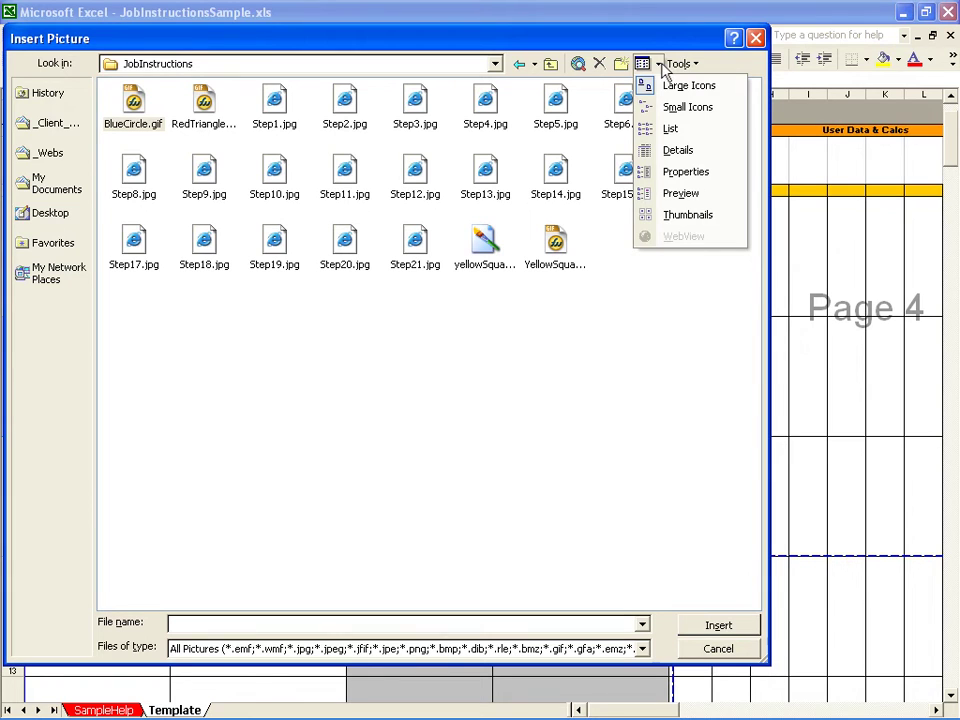
left_click(729, 216)
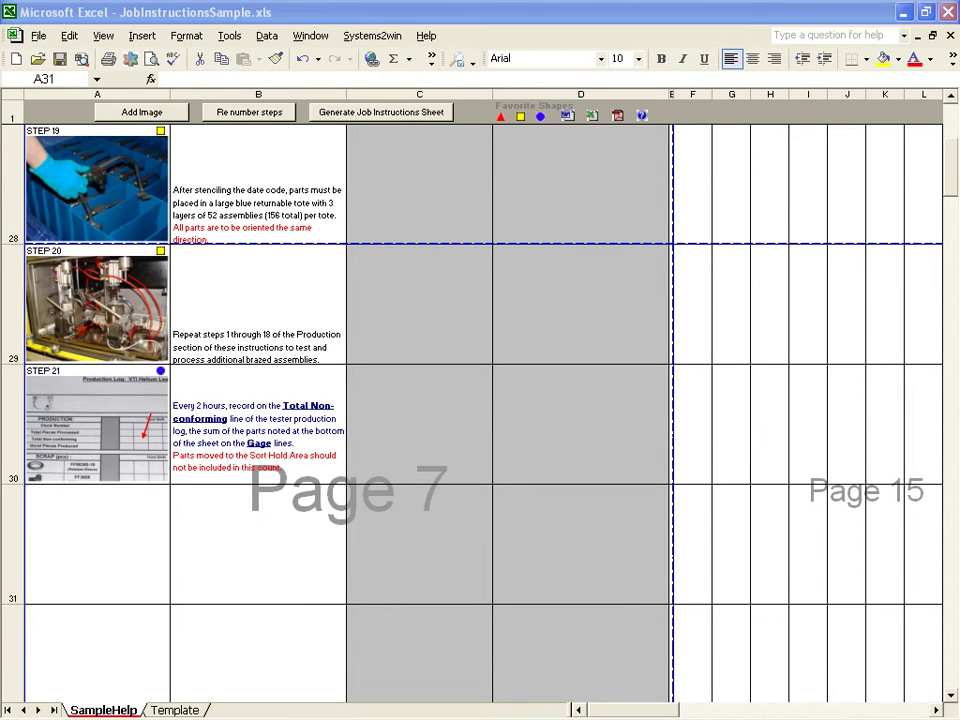
- Add weddingpicSmall.jpg to the Step column of row 11 on the Template sheet
key("ctrl+Page_Down")
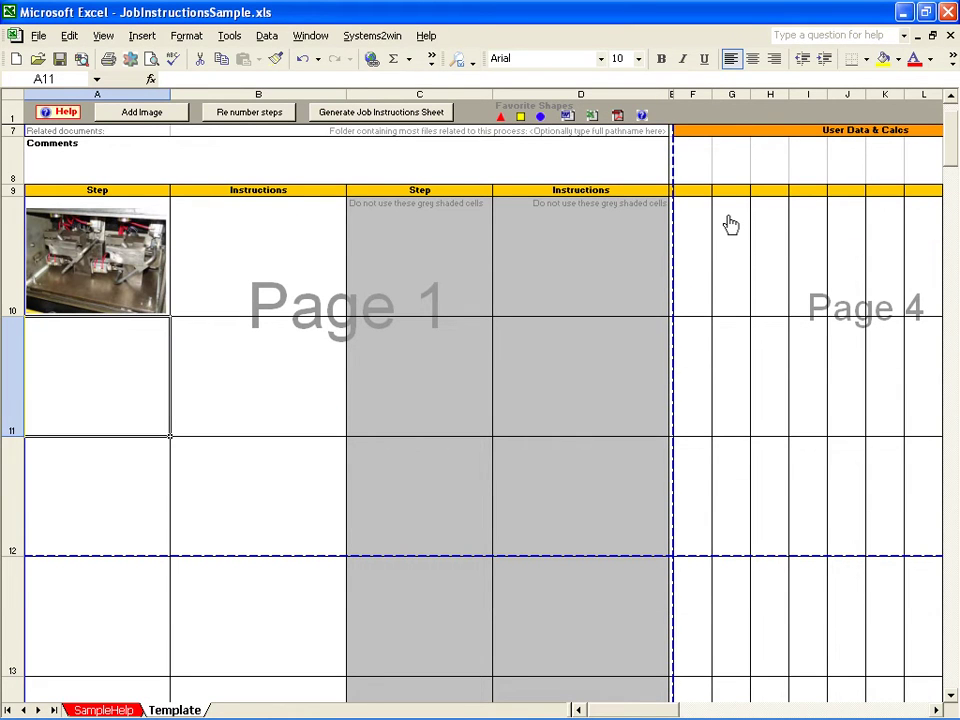
left_click(148, 114)
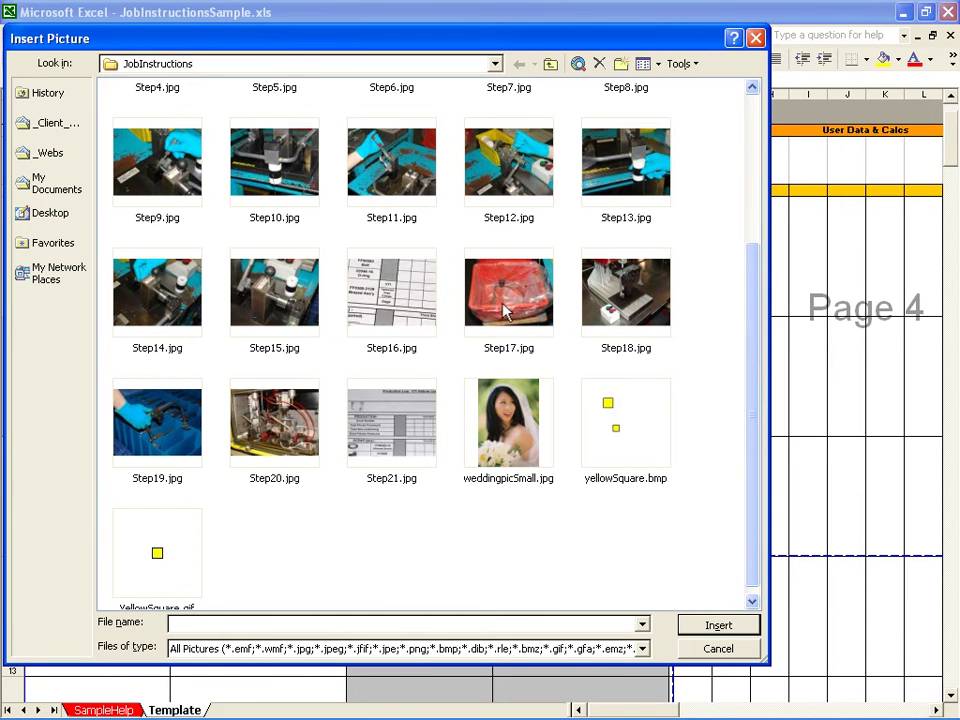
double_click(520, 432)
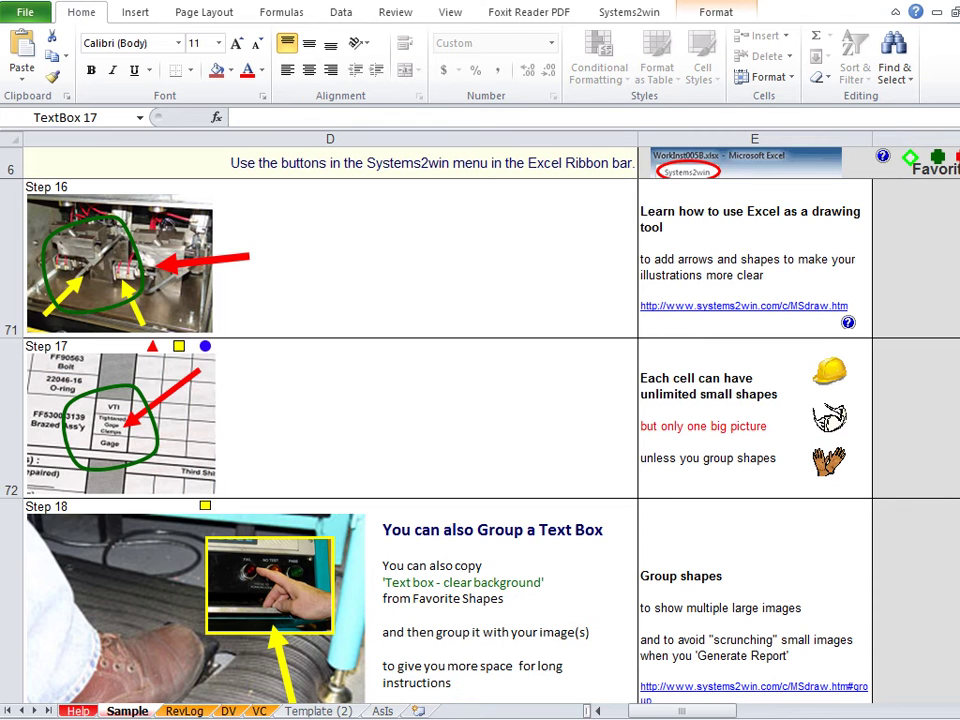
- Copy the Step 2 shoe photo beside the Step 1 photo and send it behind the yellow arrow
left_click(317, 711)
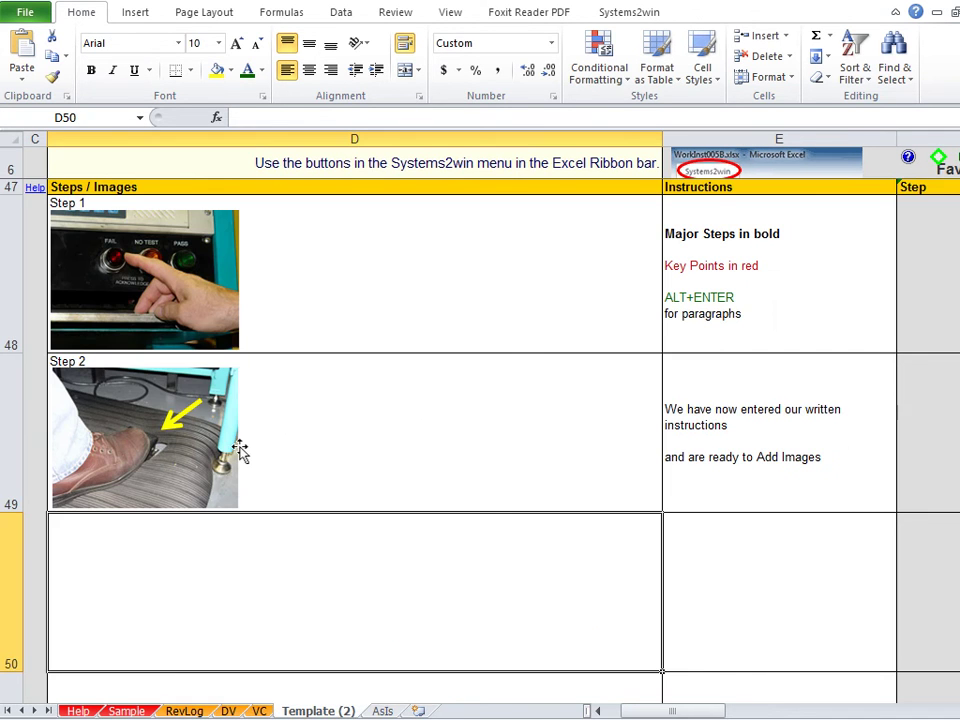
left_click_drag(212, 472, 401, 316)
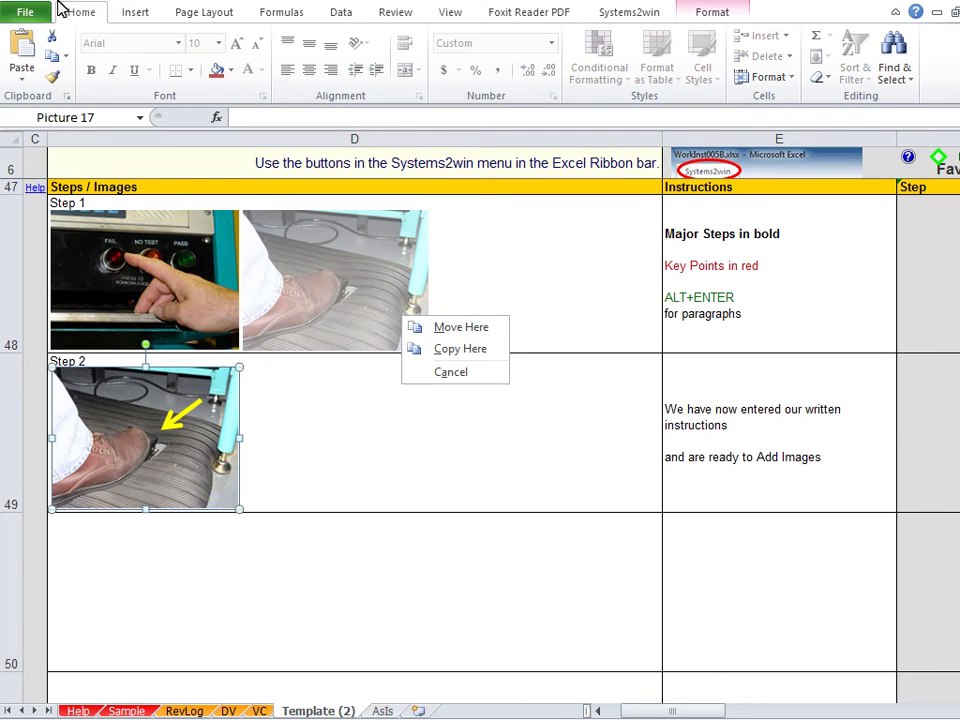
left_click(453, 360)
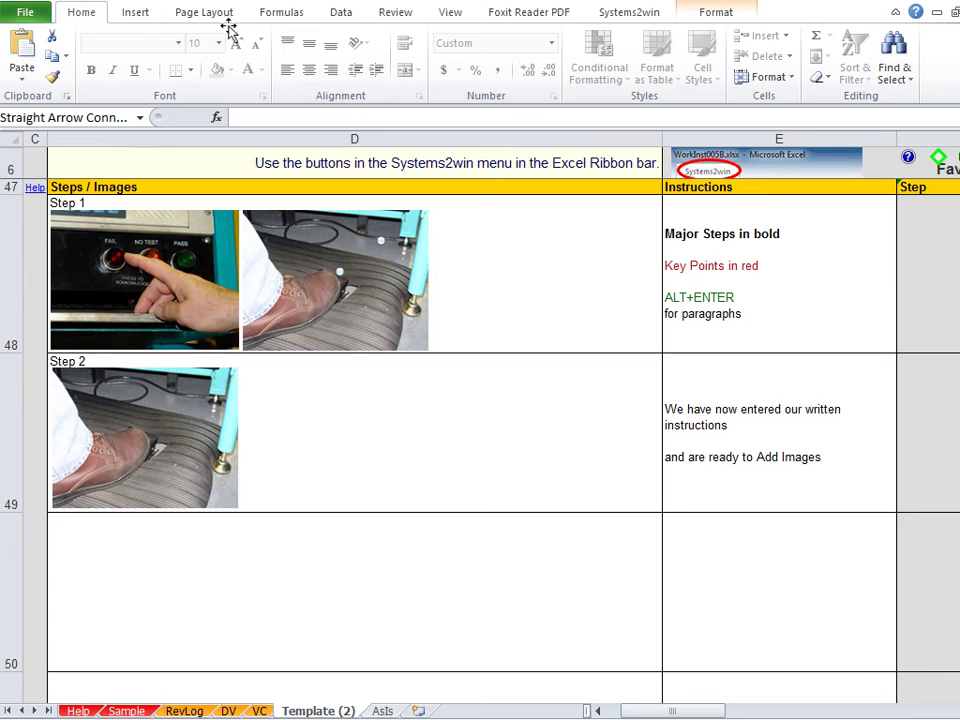
right_click(411, 243)
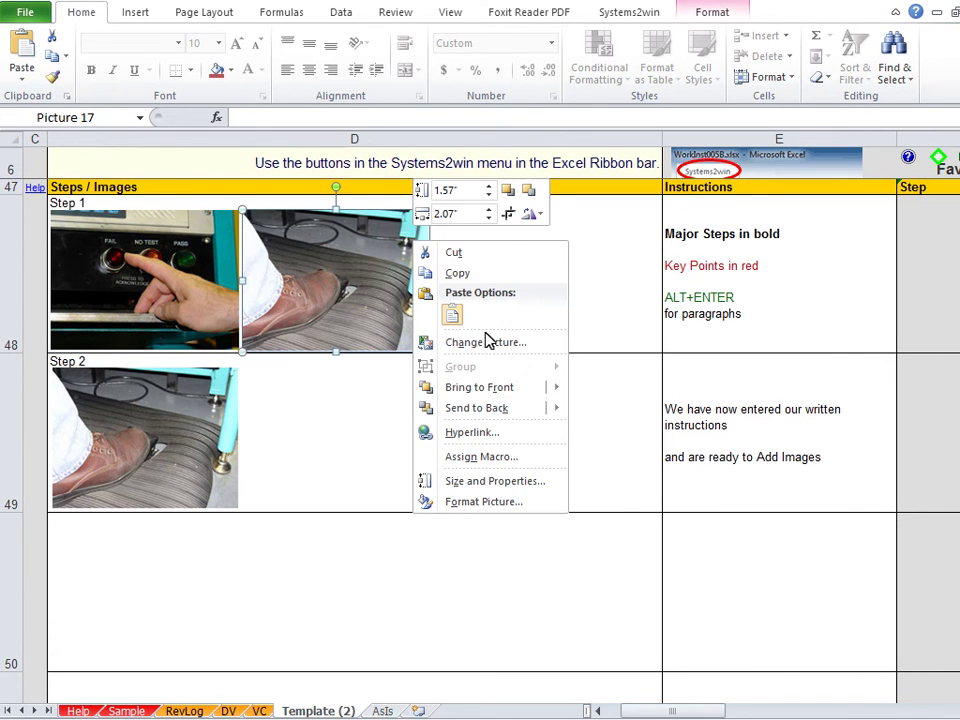
left_click(491, 414)
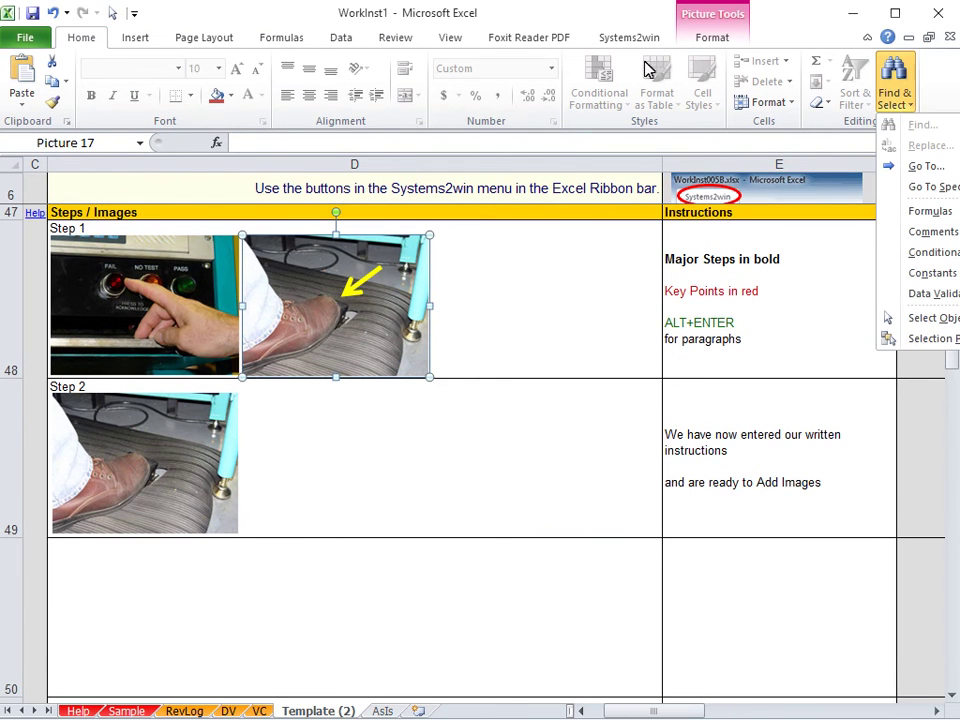
- Group both Step 1 photos and the yellow arrow into one object, undoing a test move
left_click(940, 320)
mouse_move(458, 224)
left_mouse_down()
mouse_move(96, 343)
mouse_move(38, 388)
left_mouse_up()
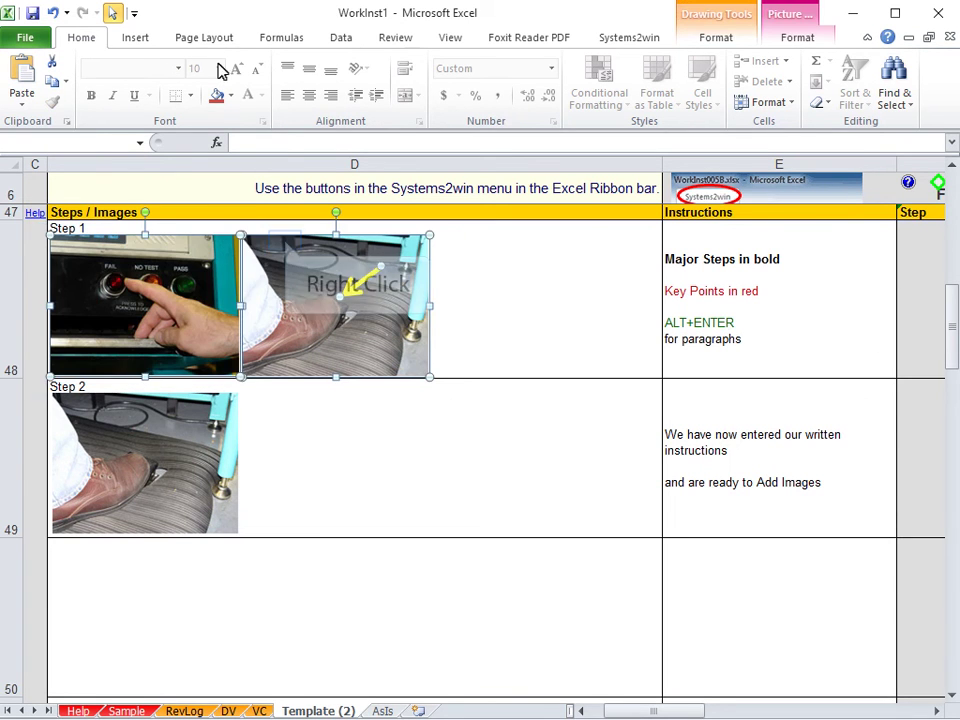
right_click(287, 244)
mouse_move(340, 342)
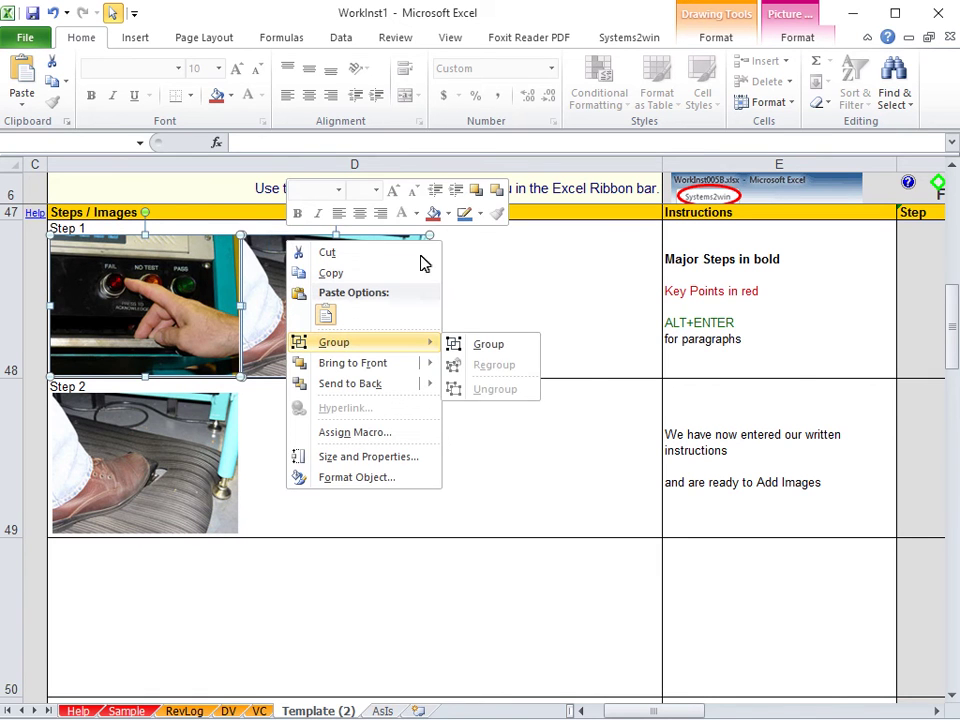
left_click(501, 346)
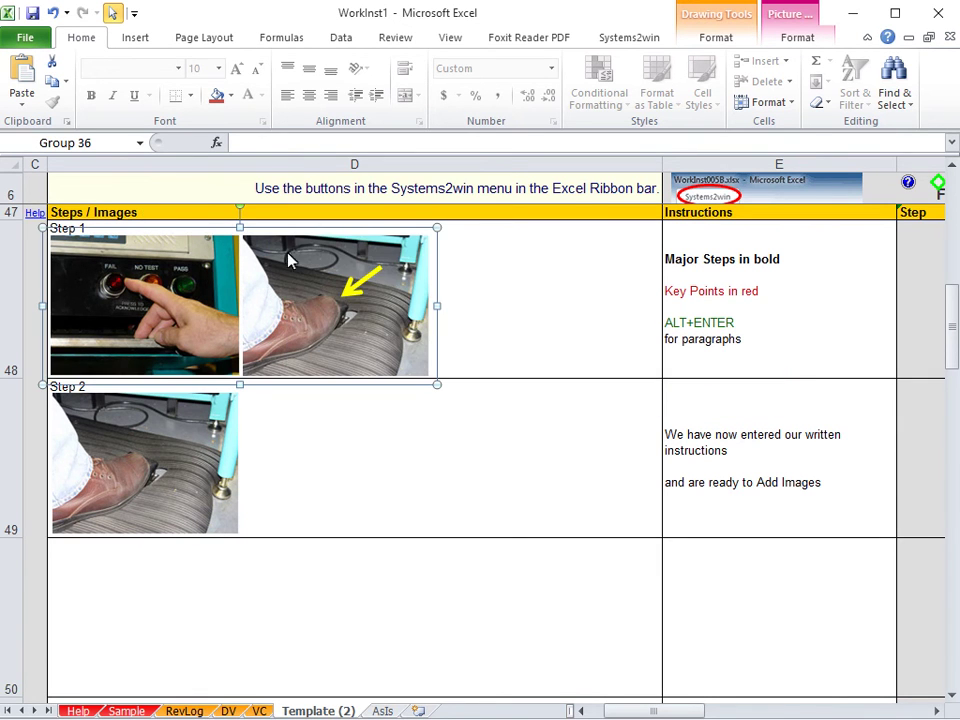
left_click_drag(285, 233, 471, 312)
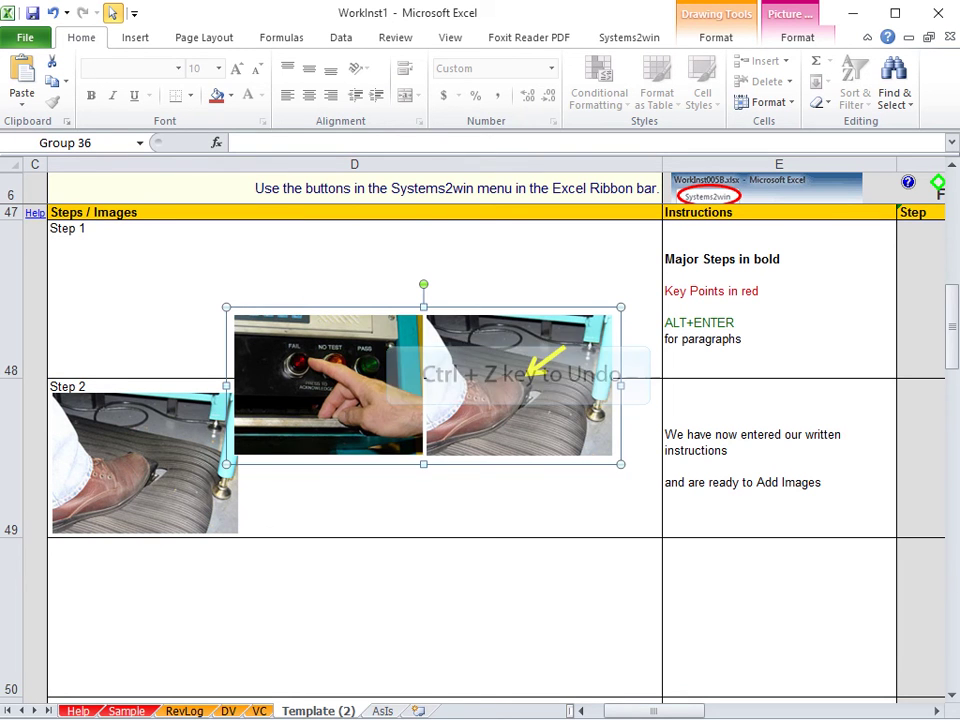
key("ctrl+z")
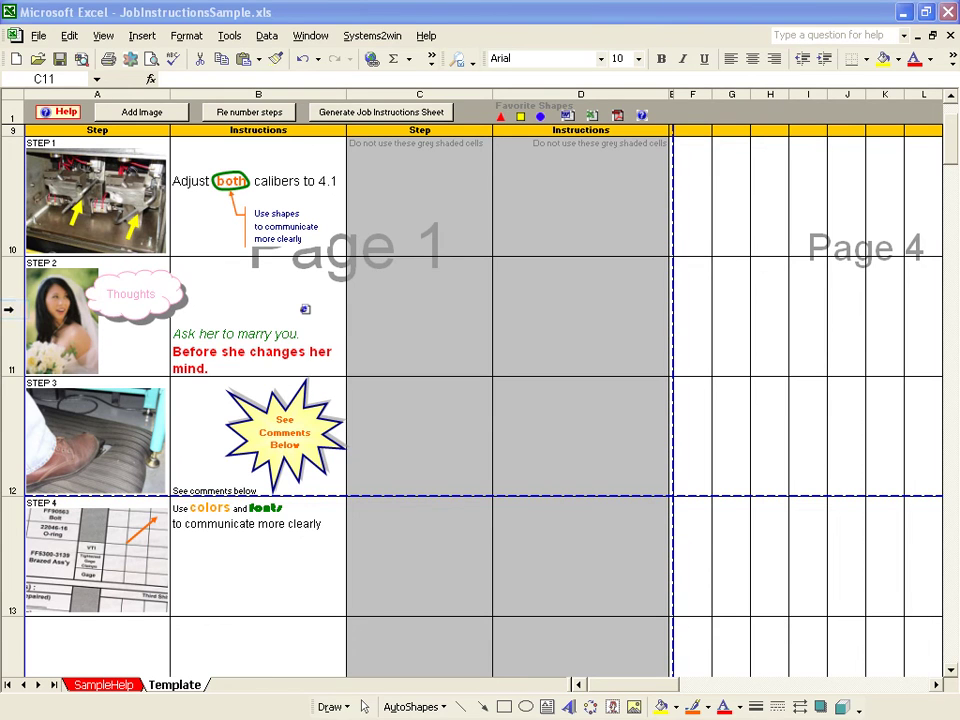
- Move the STEP 2 row above STEP 1, then bring up move options for the STEP 4 row
left_click(8, 309)
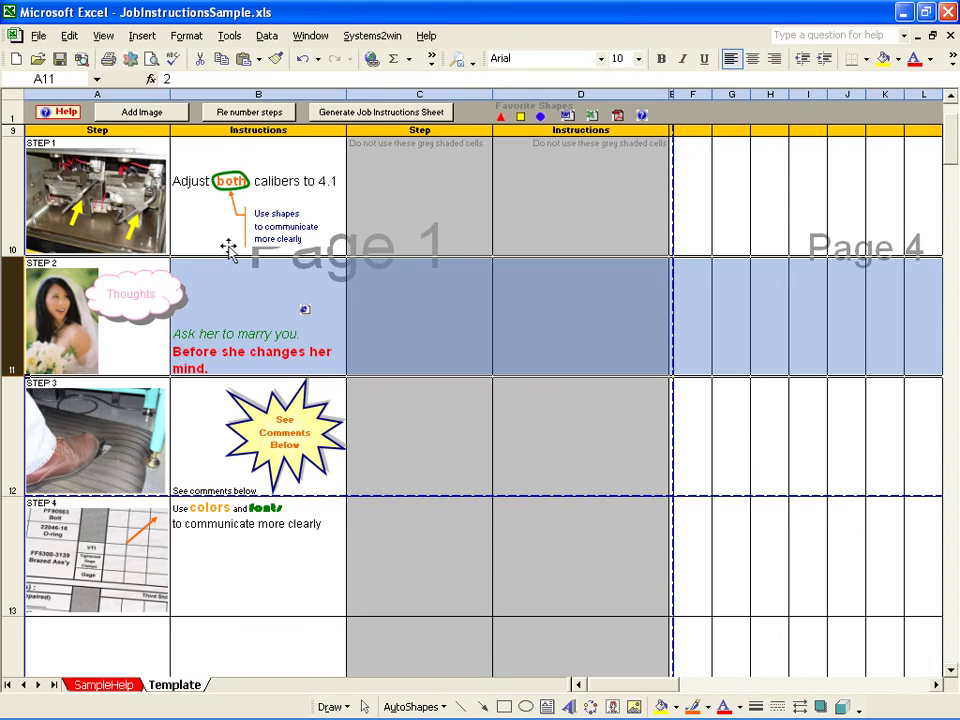
left_click_drag(229, 249, 240, 210)
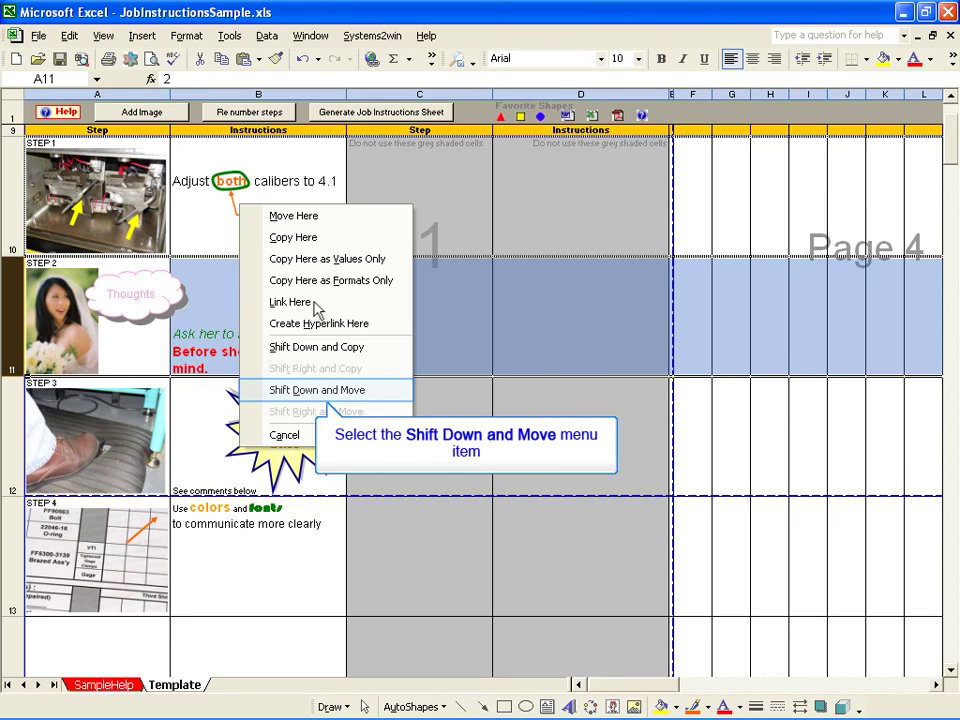
left_click(322, 391)
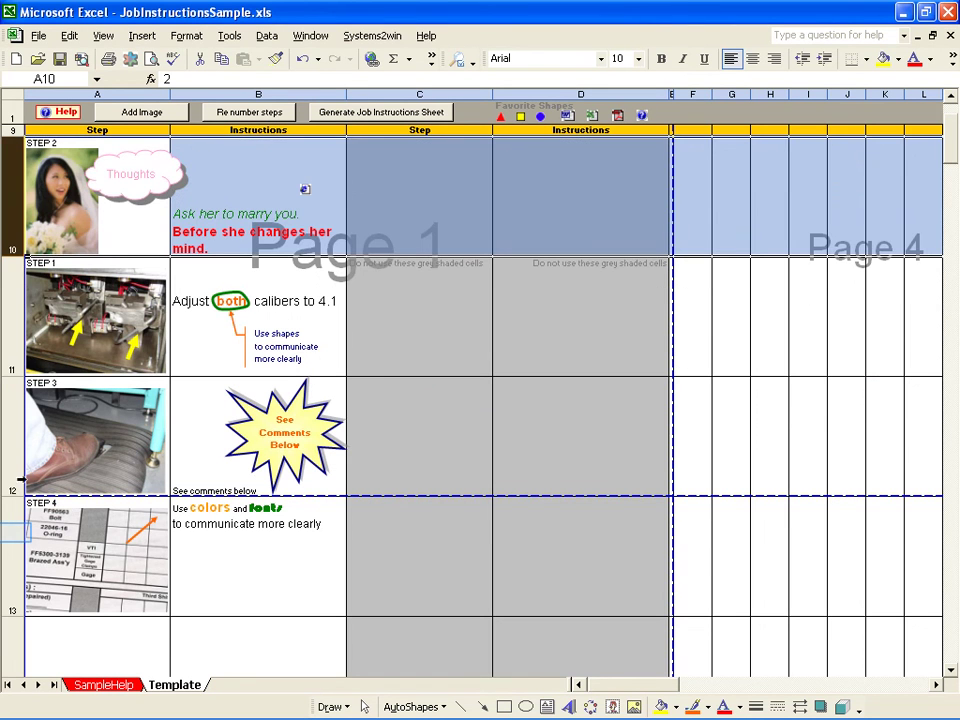
left_click(12, 532)
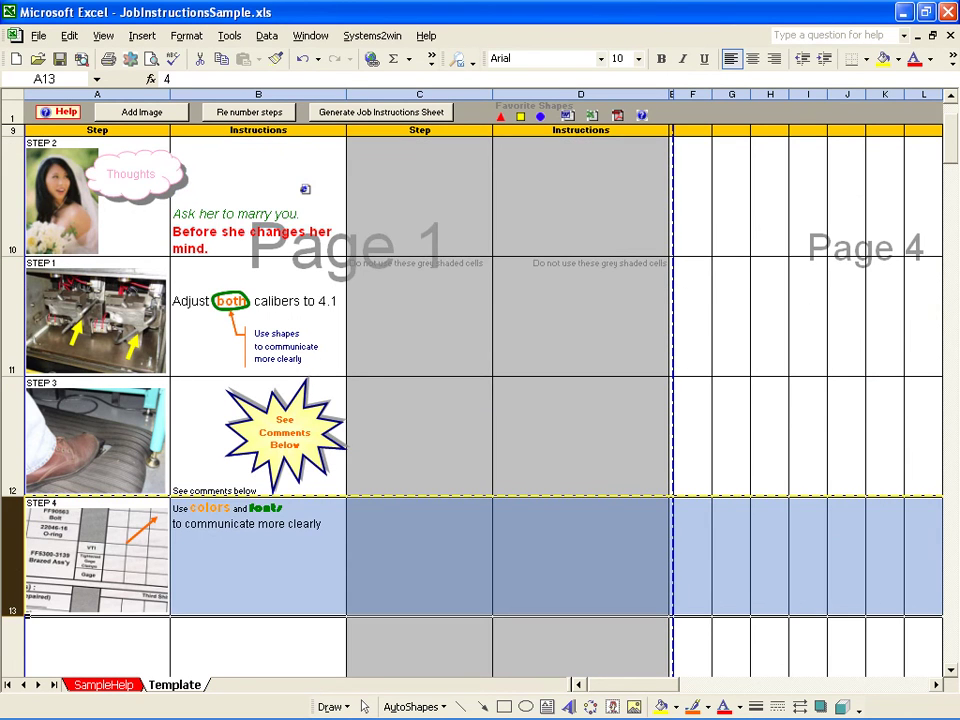
right_click(215, 632)
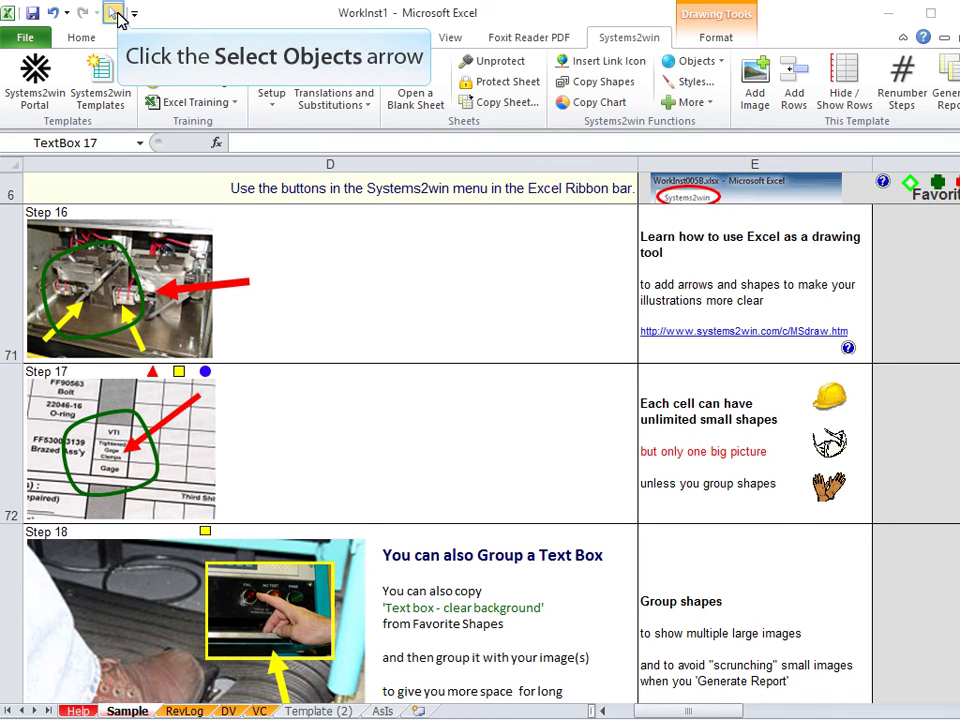
- Delete the Step 17 pictures and shapes
left_click(113, 13)
left_click_drag(805, 366, 45, 533)
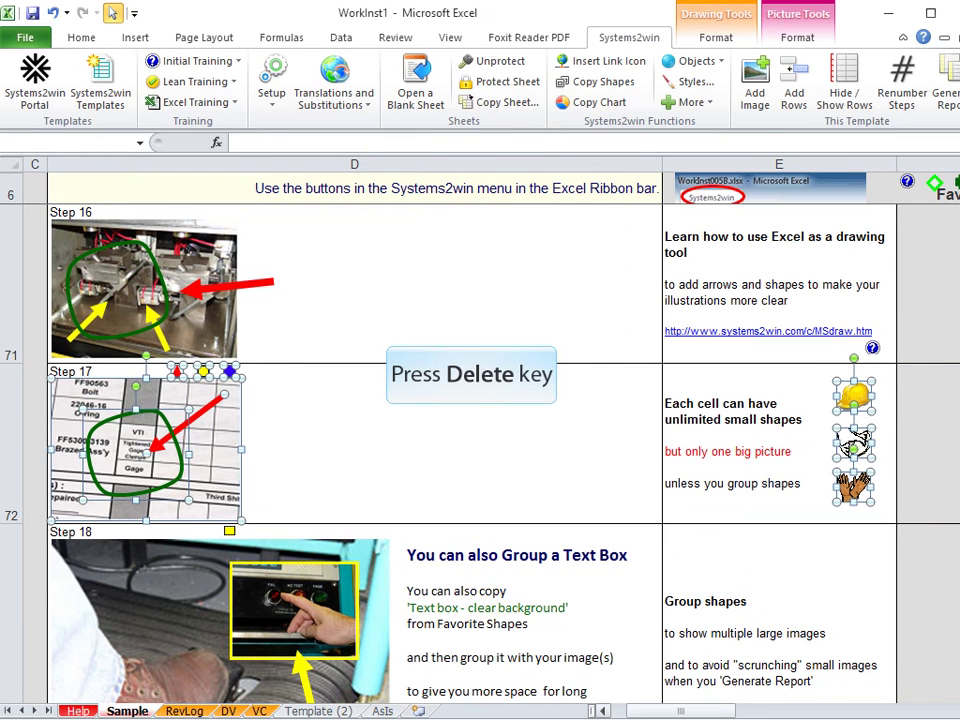
key("Delete")
- Delete the Step 17 row and renumber the remaining steps
left_click(10, 440)
right_click(141, 427)
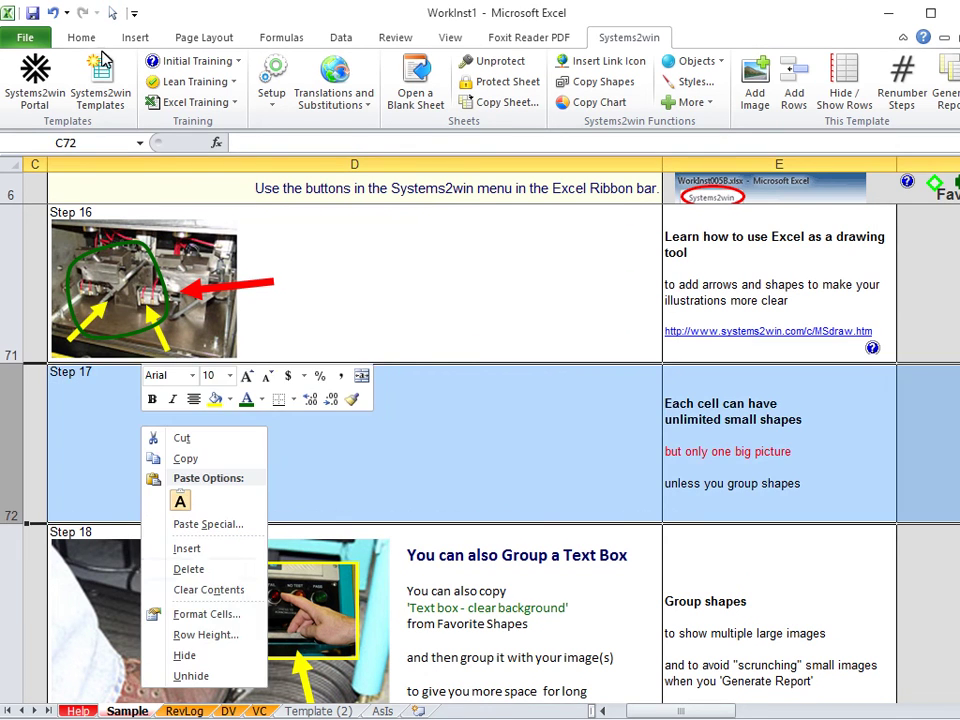
left_click(199, 572)
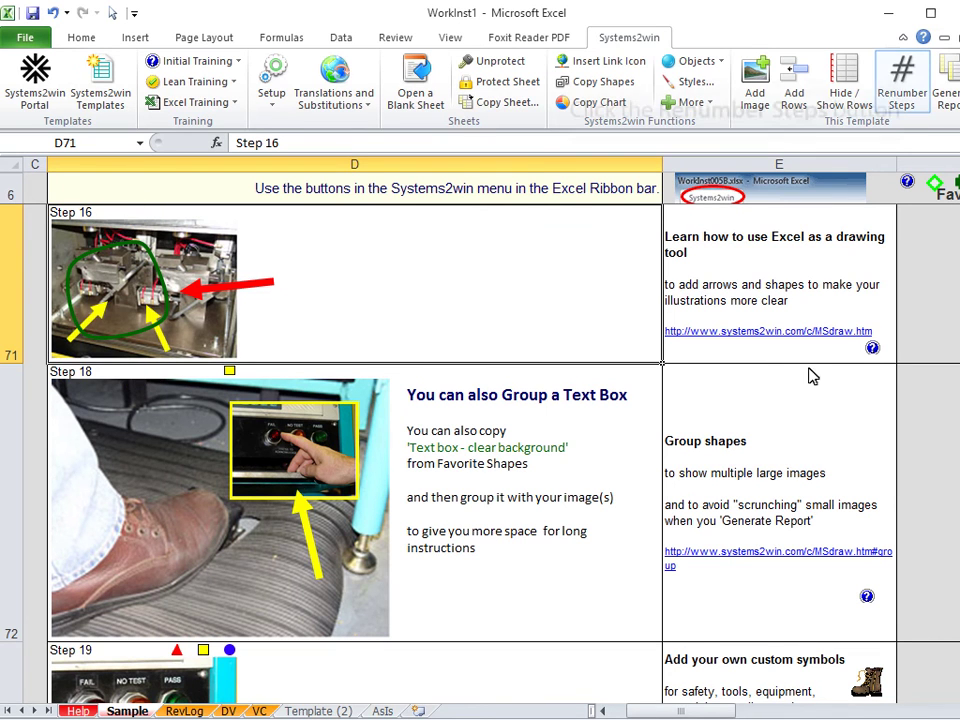
left_click(905, 75)
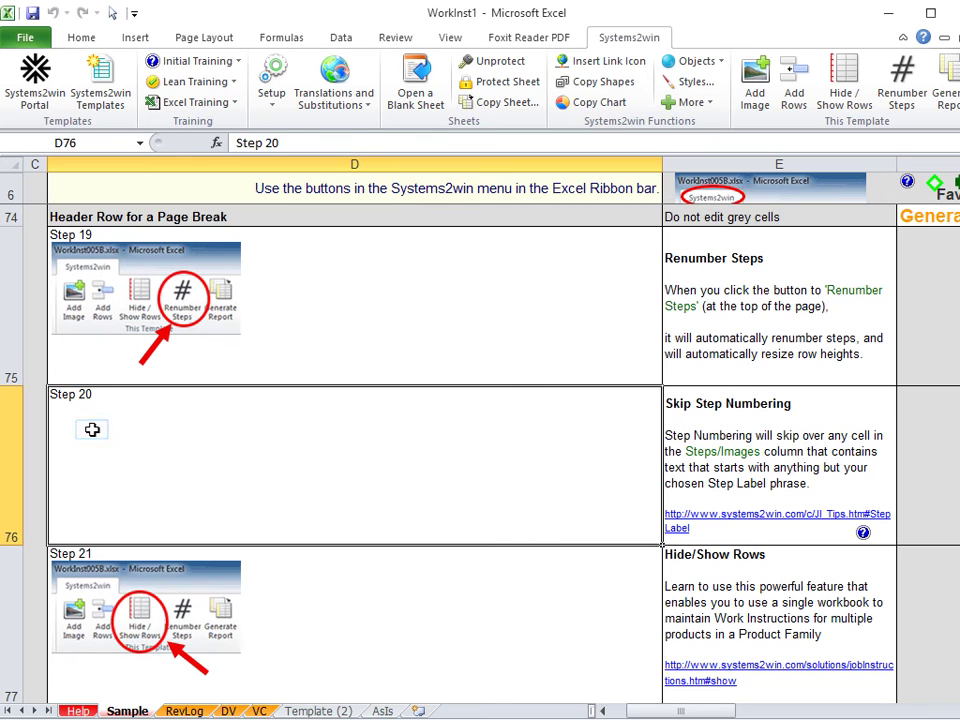
- Replace 'Step 20' in D76 with 'Notice how step numbering skips this cell' and renumber the steps
triple_click(257, 143)
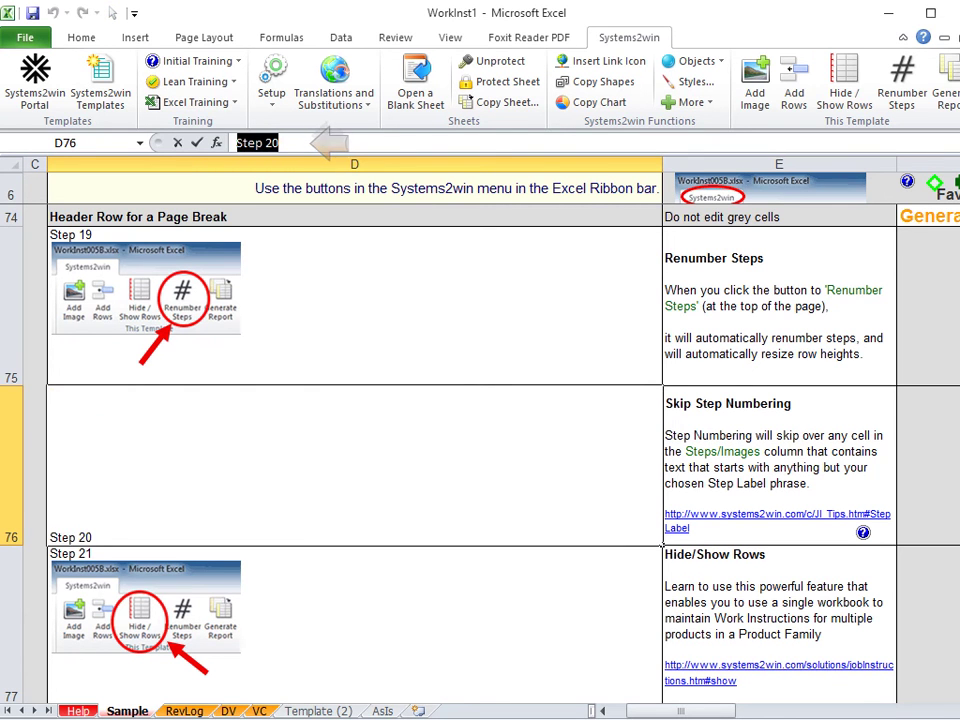
type("Notice how step numbering skips this cell")
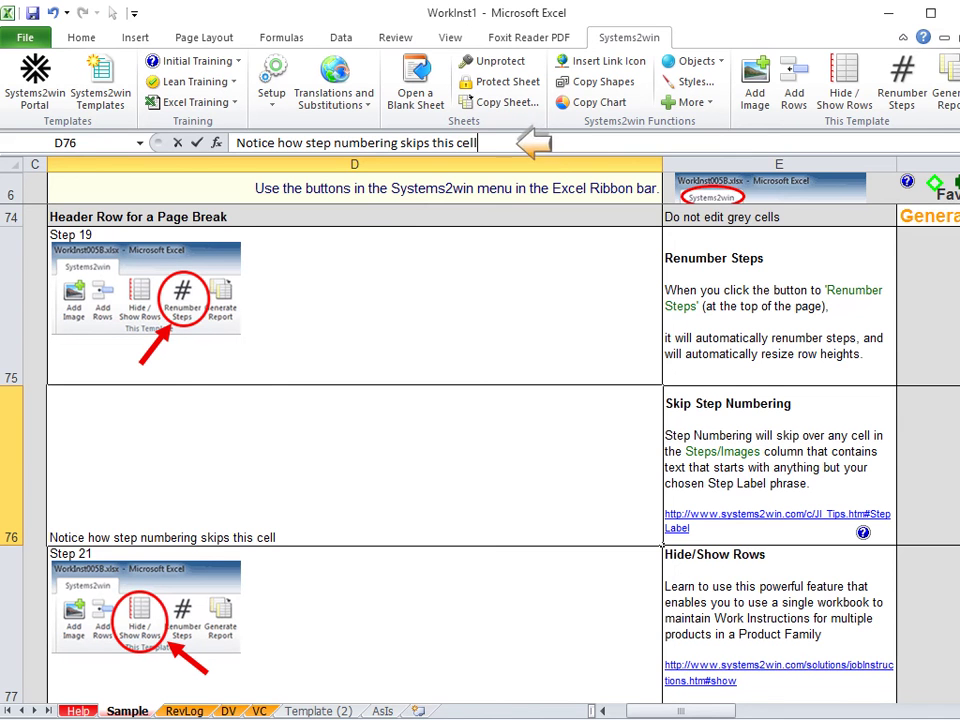
key("Return")
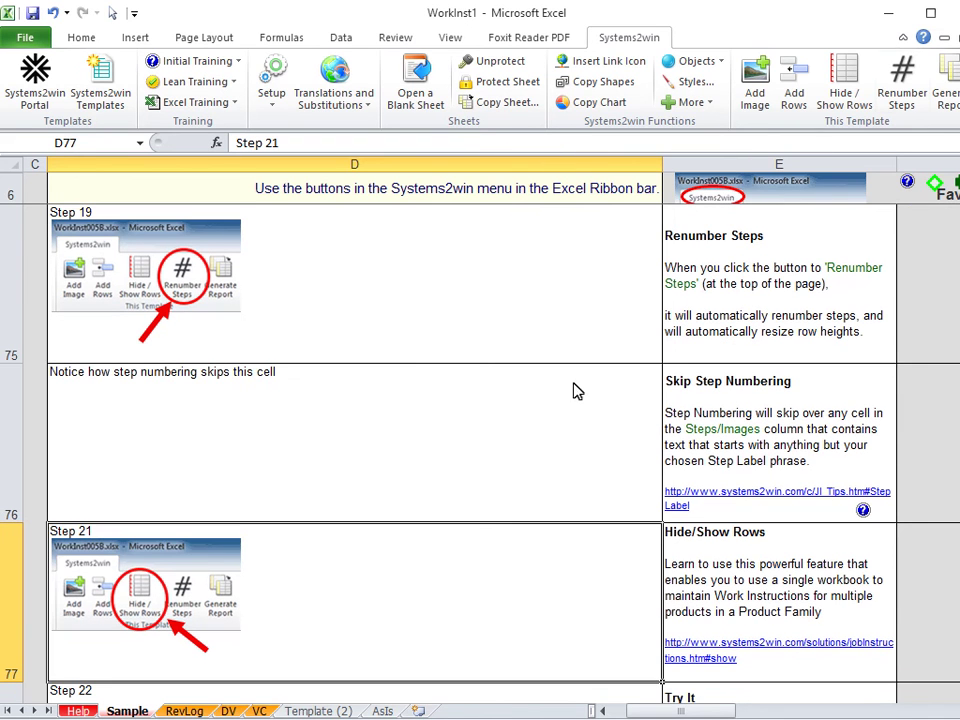
left_click(905, 80)
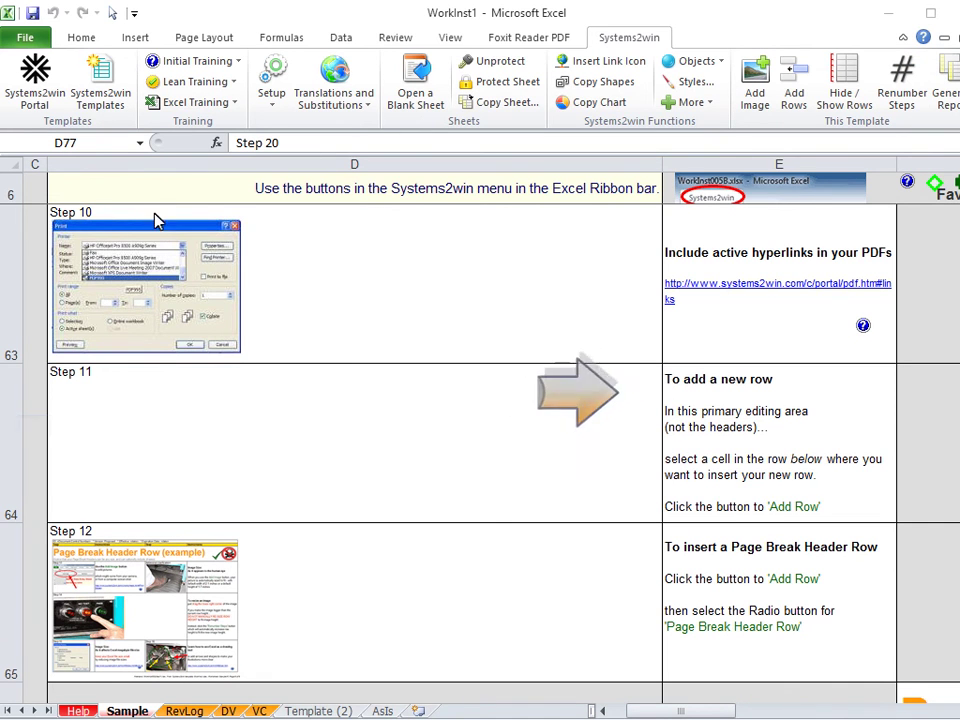
- Insert a blank working-data row above Step 11
left_click(35, 432)
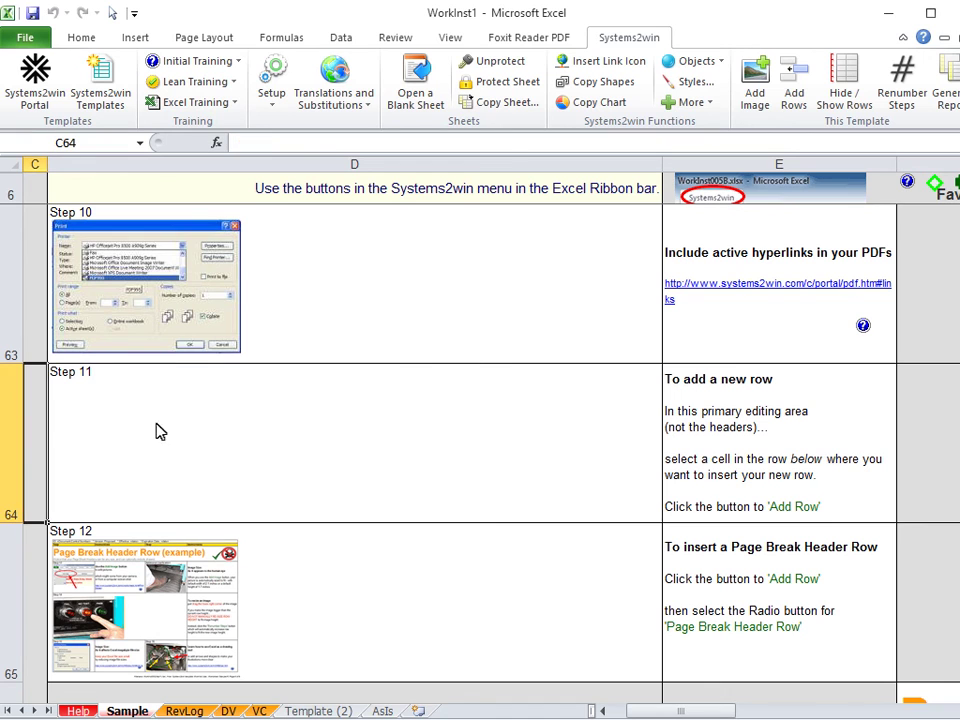
left_click(795, 80)
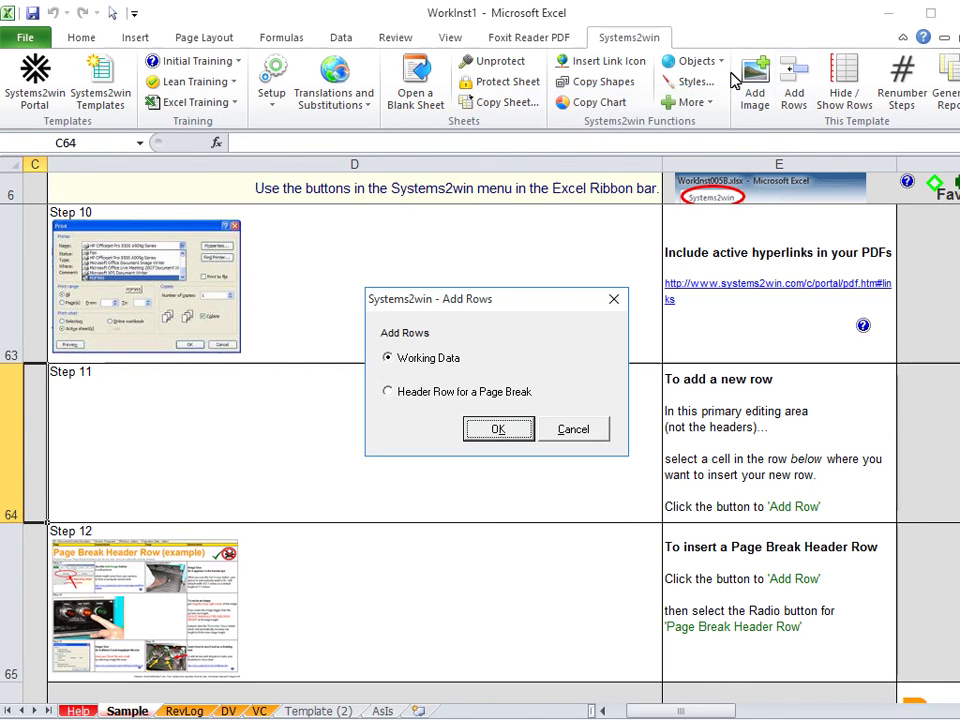
left_click(496, 431)
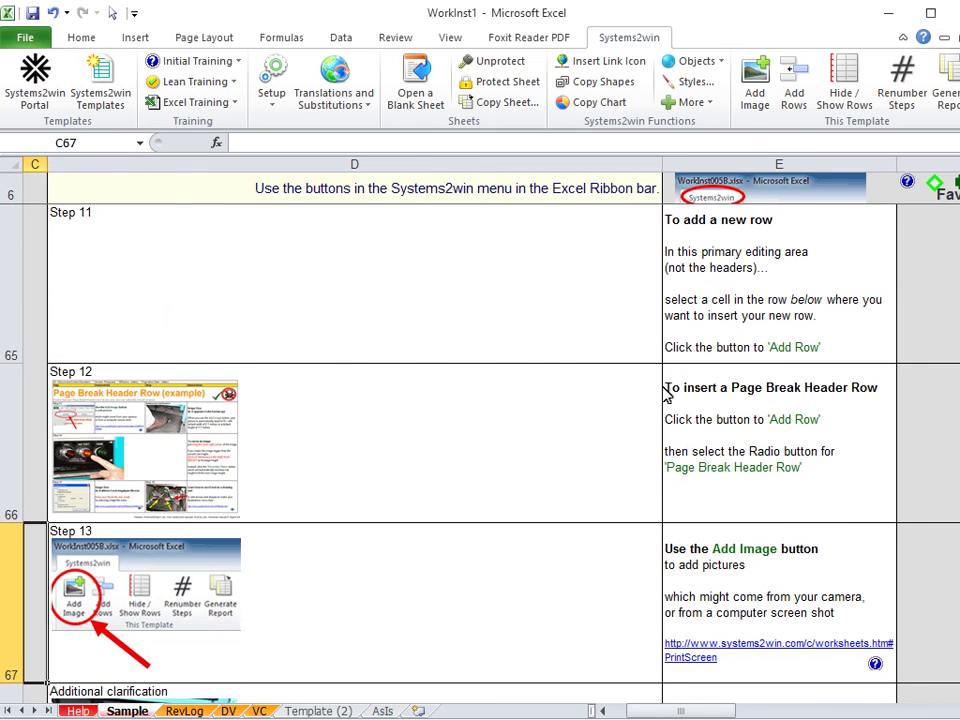
- Add a grey page-break header row above Step 13
left_click(800, 74)
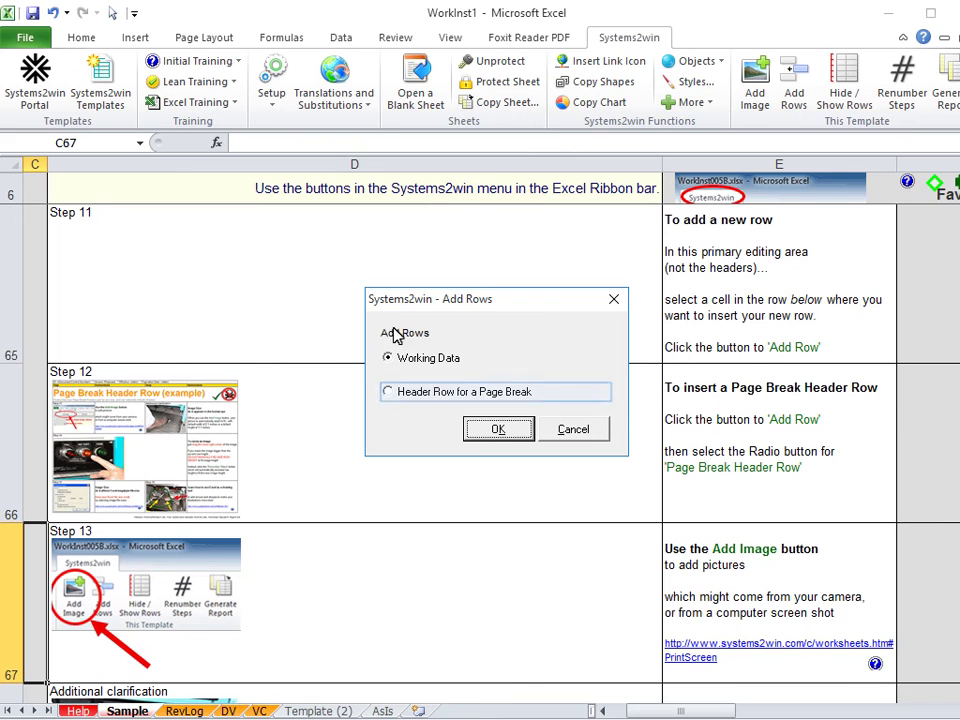
left_click(389, 392)
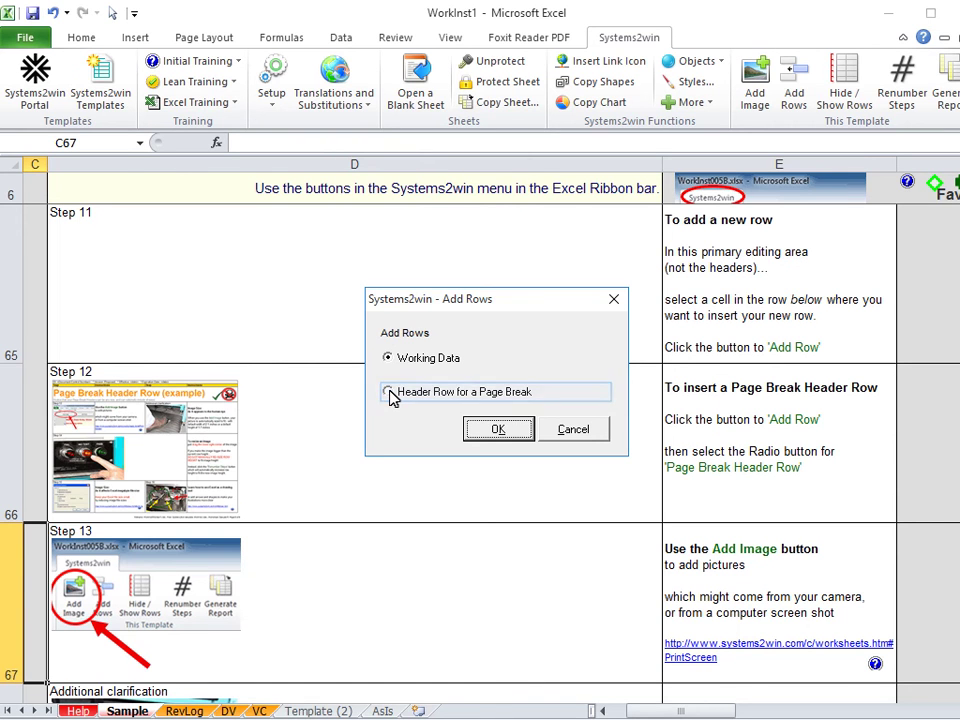
key("Return")
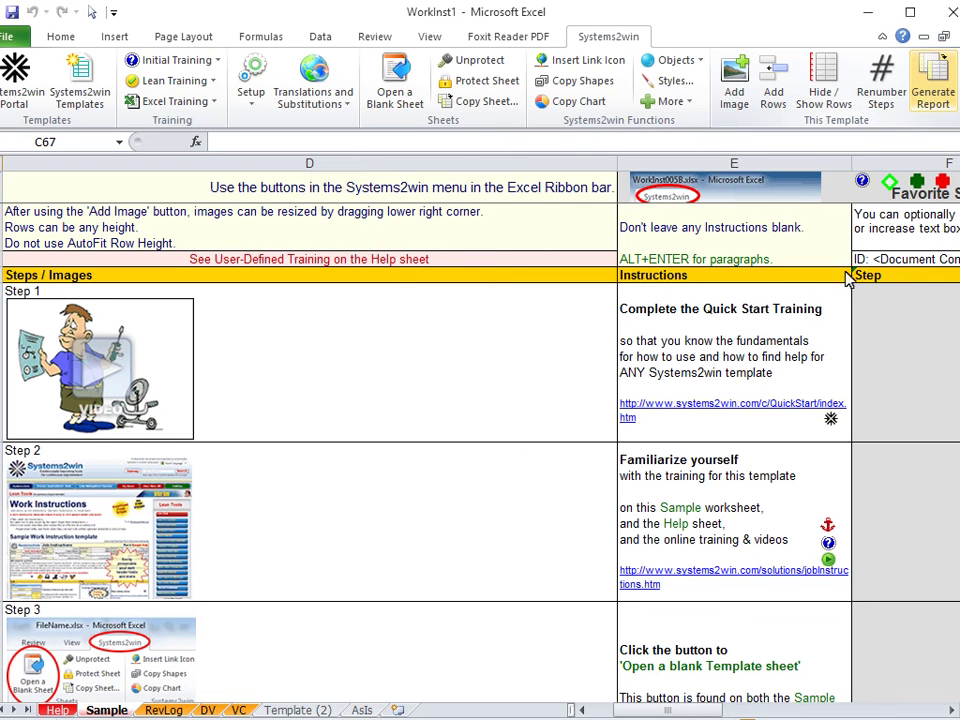
- Begin a report limited to a selected code and view the available codes list
left_click(929, 78)
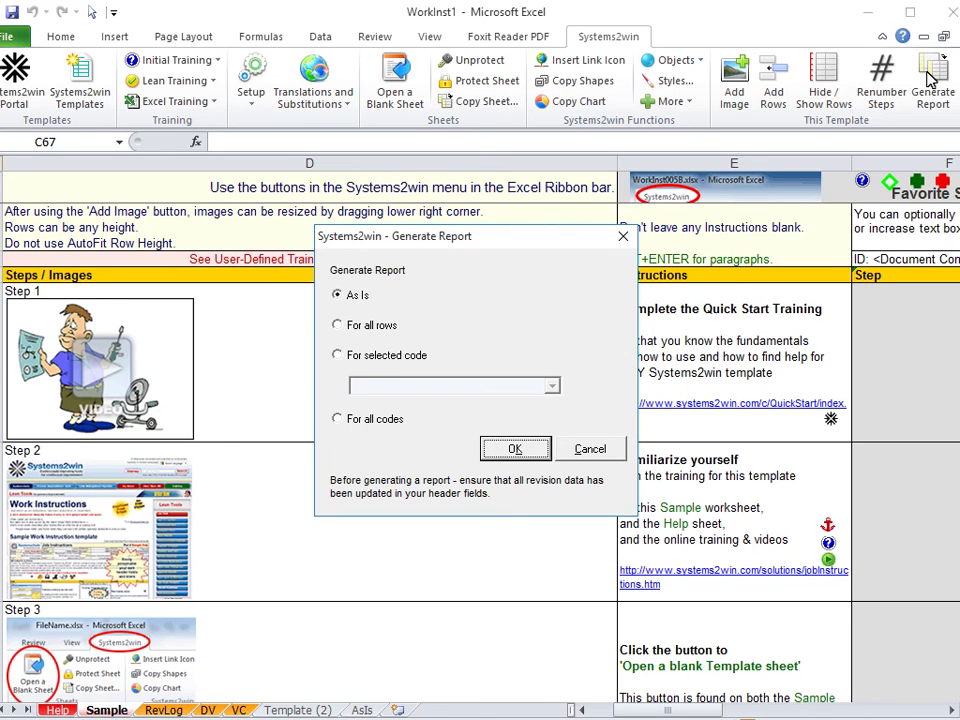
left_click(340, 358)
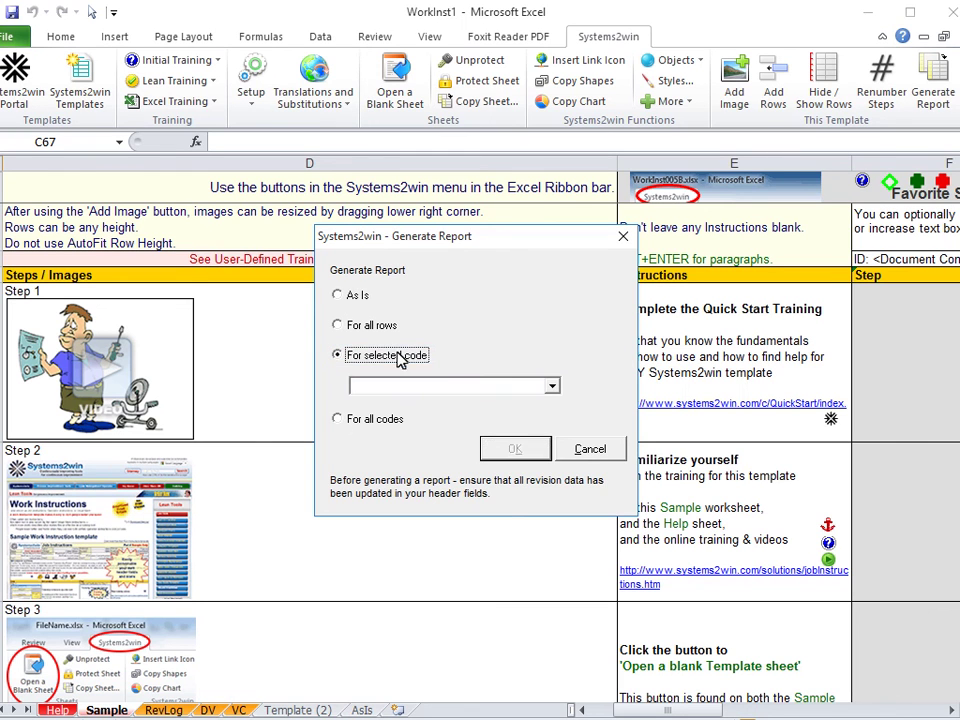
left_click(552, 387)
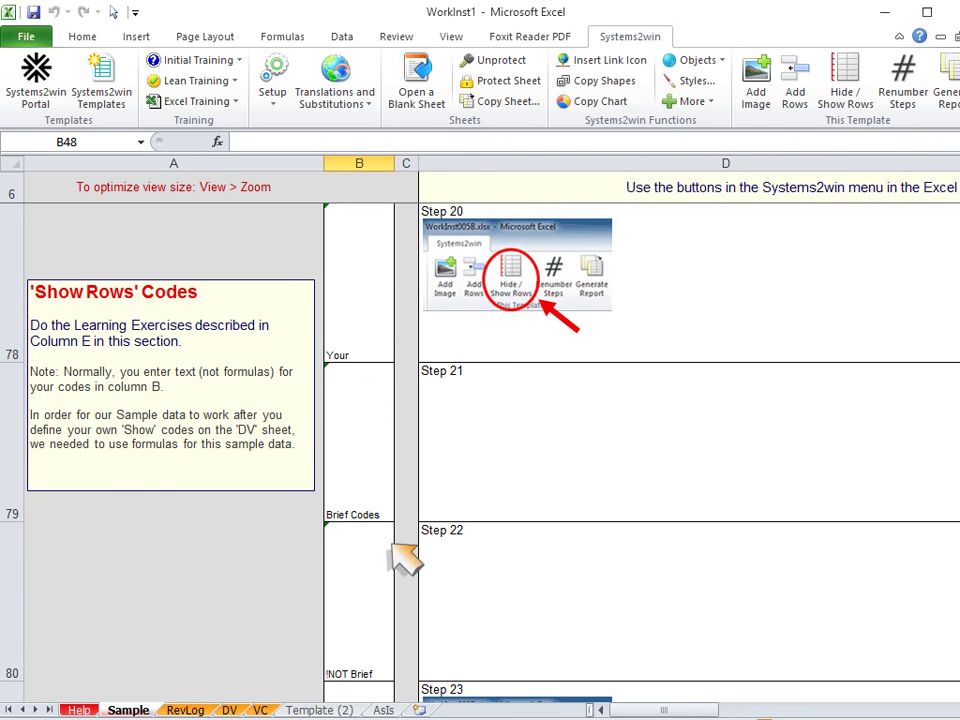
left_click(850, 85)
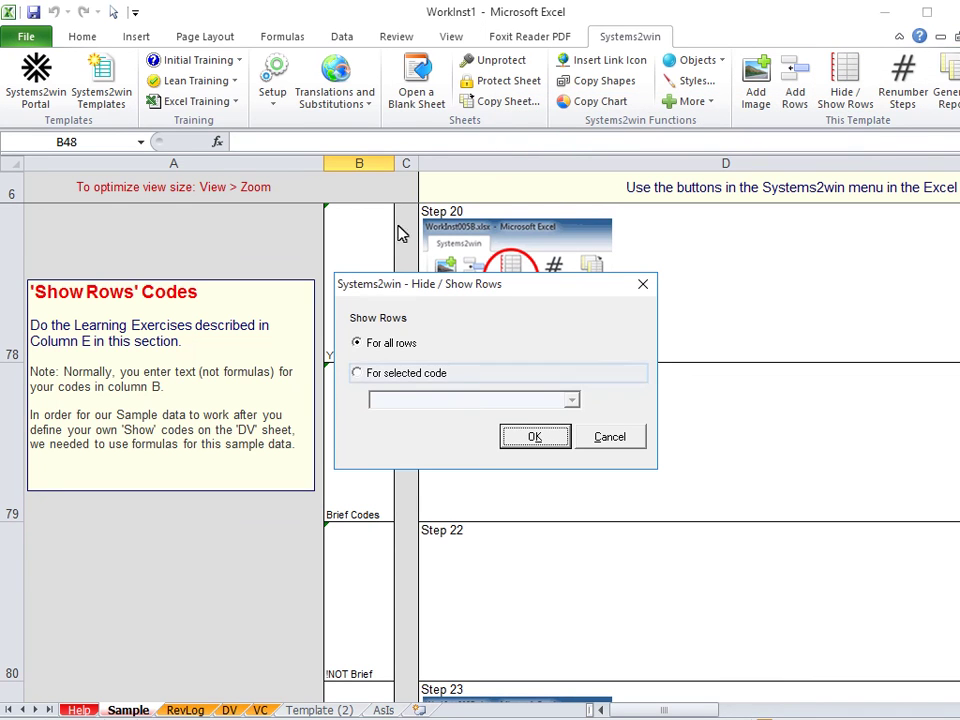
left_click(357, 377)
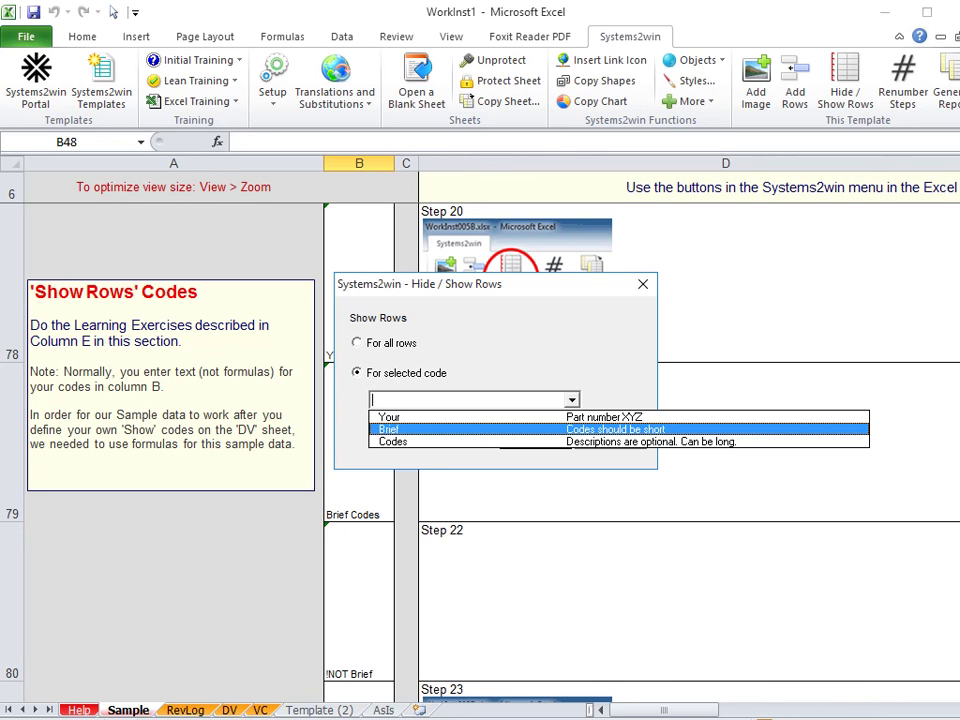
key("Escape")
key("Escape")
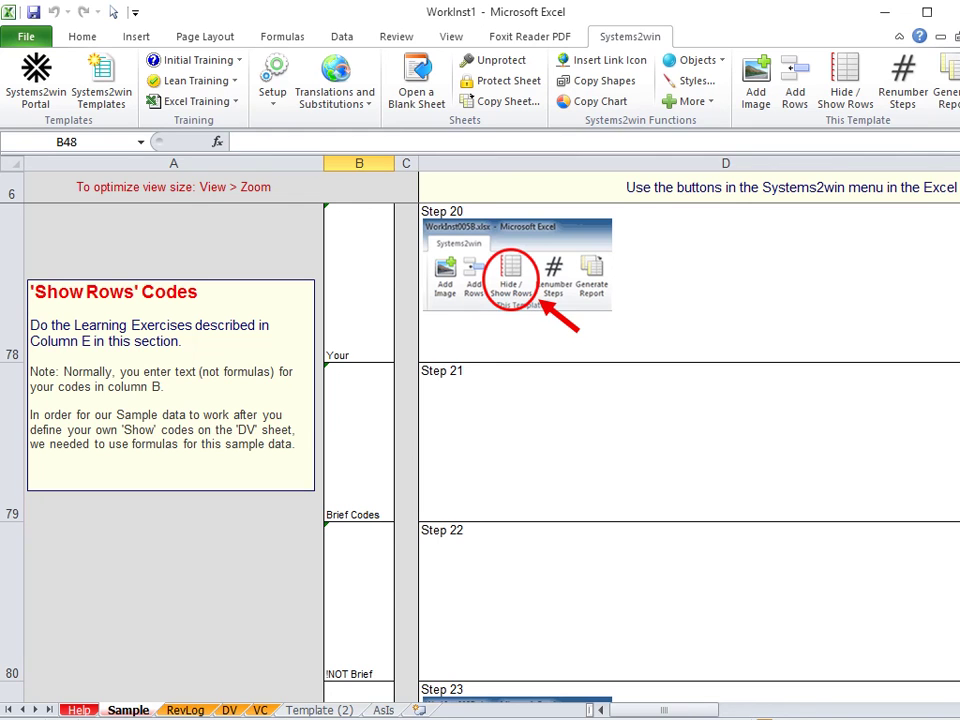
- Bring up the Generate Report dialog with 'For selected code' preselected
left_click(948, 82)
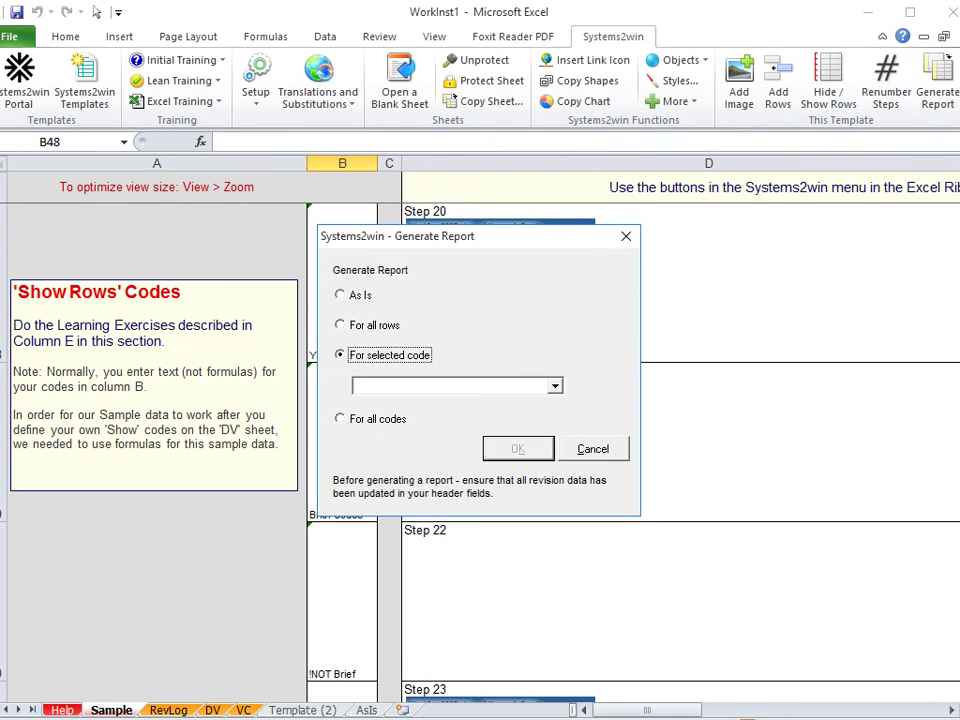